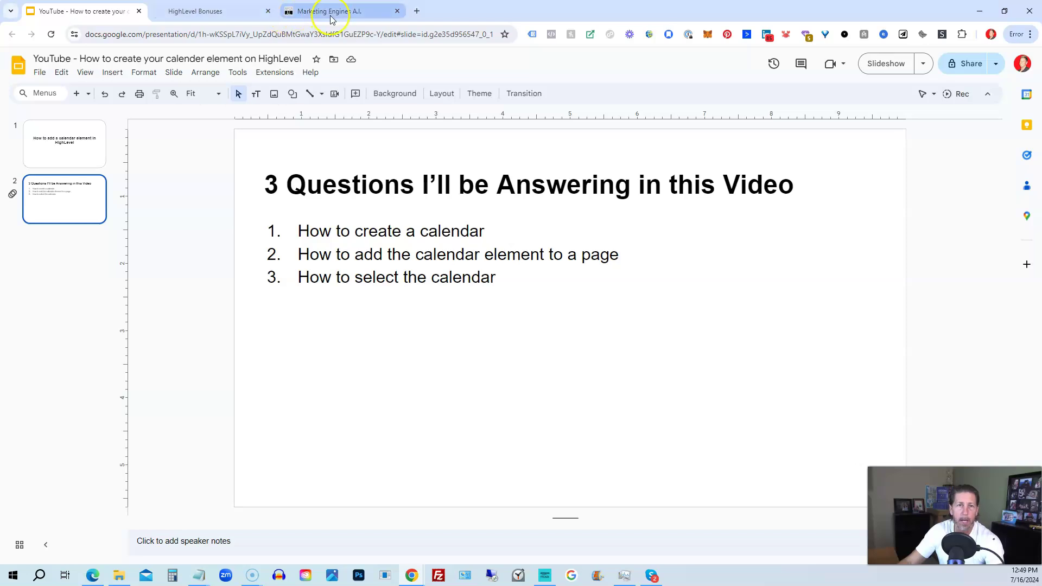
Step: Switch to HighLevel, open the Calendars page, and go to its calendar settings
{"action": "left_click", "coordinate": [332, 12]}
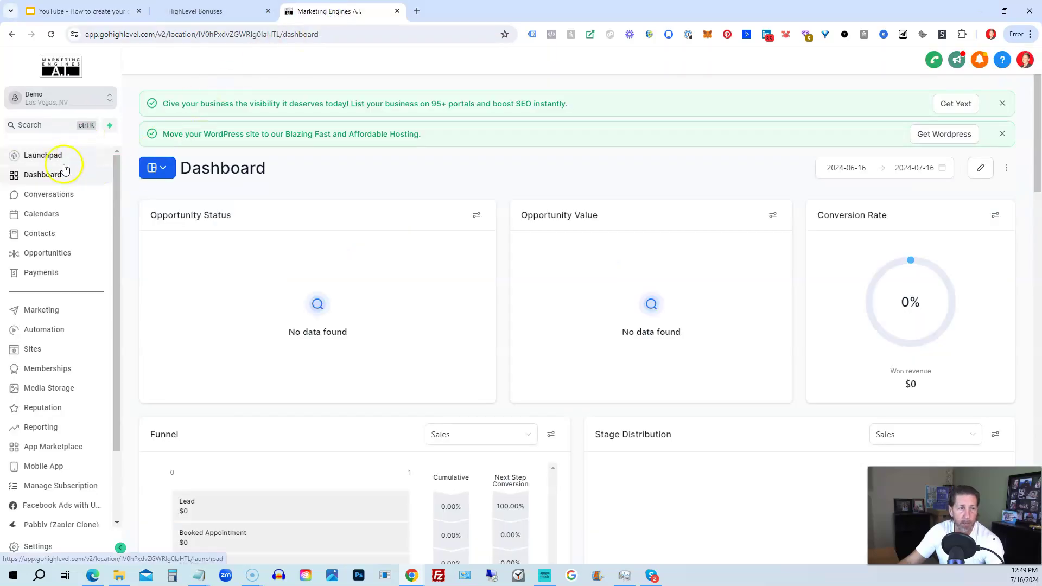
{"action": "left_click", "coordinate": [33, 219]}
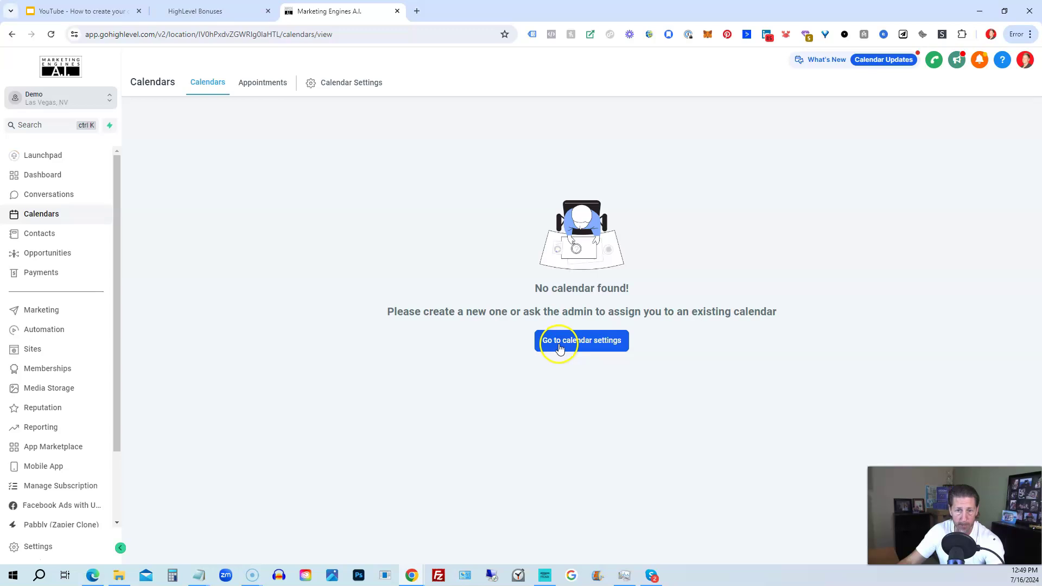
{"action": "left_click", "coordinate": [560, 348]}
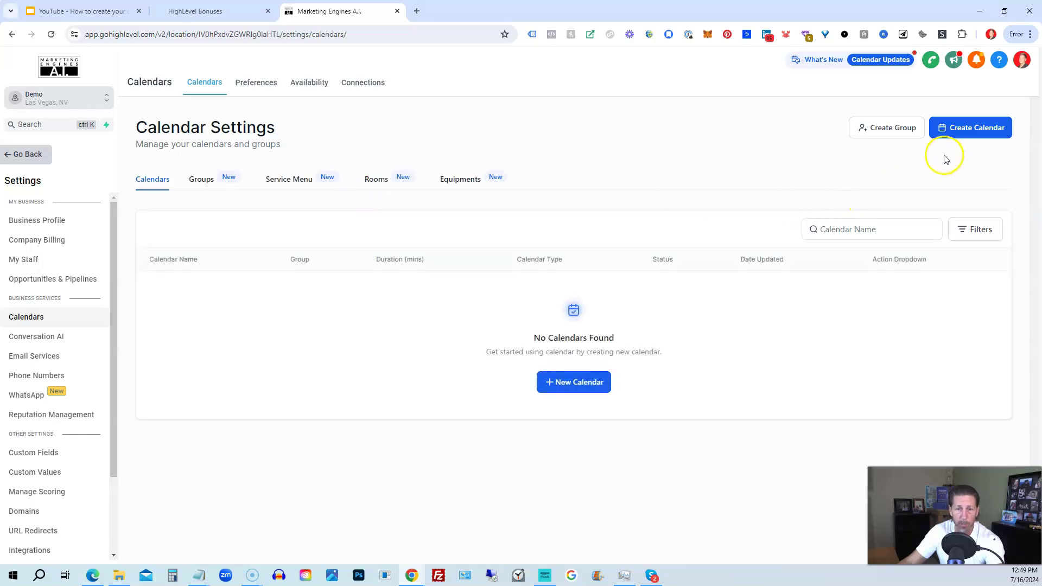
Step: Start a new Round Robin calendar, name it, and assign one team member
{"action": "left_click", "coordinate": [569, 389]}
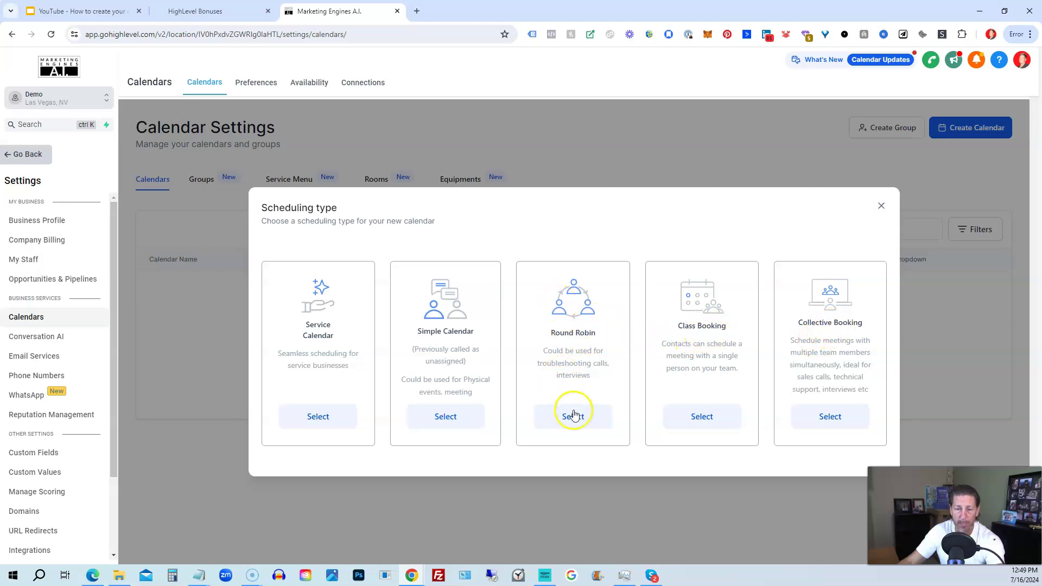
{"action": "left_click", "coordinate": [578, 424]}
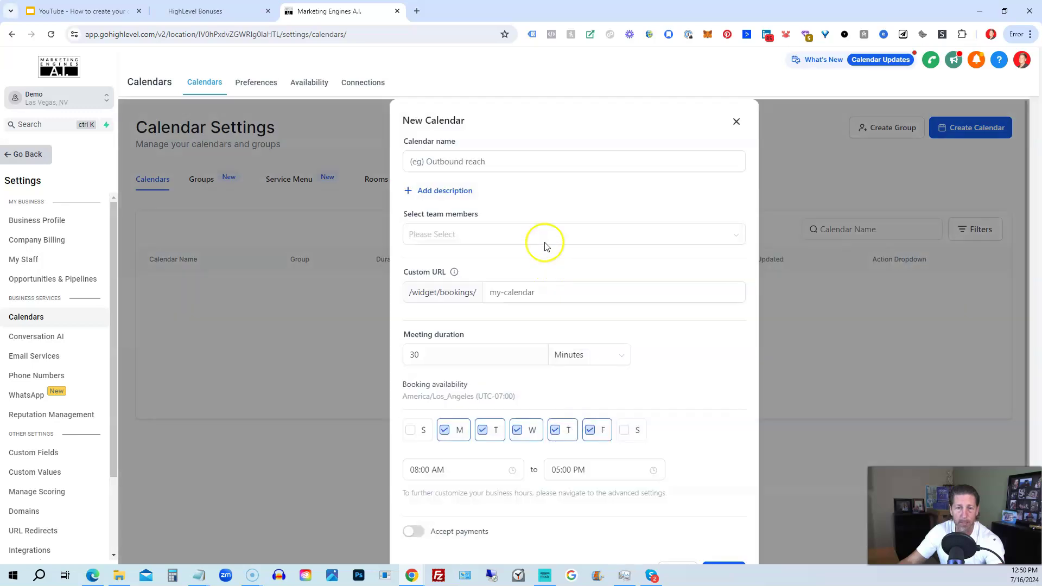
{"action": "left_click", "coordinate": [459, 158]}
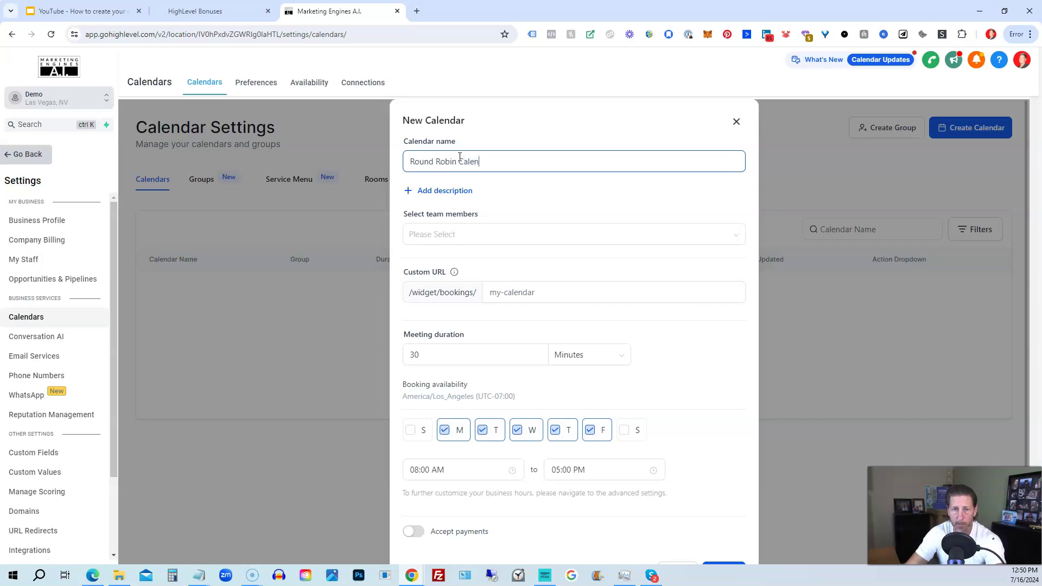
{"action": "left_click", "coordinate": [423, 234]}
{"action": "left_click", "coordinate": [440, 260]}
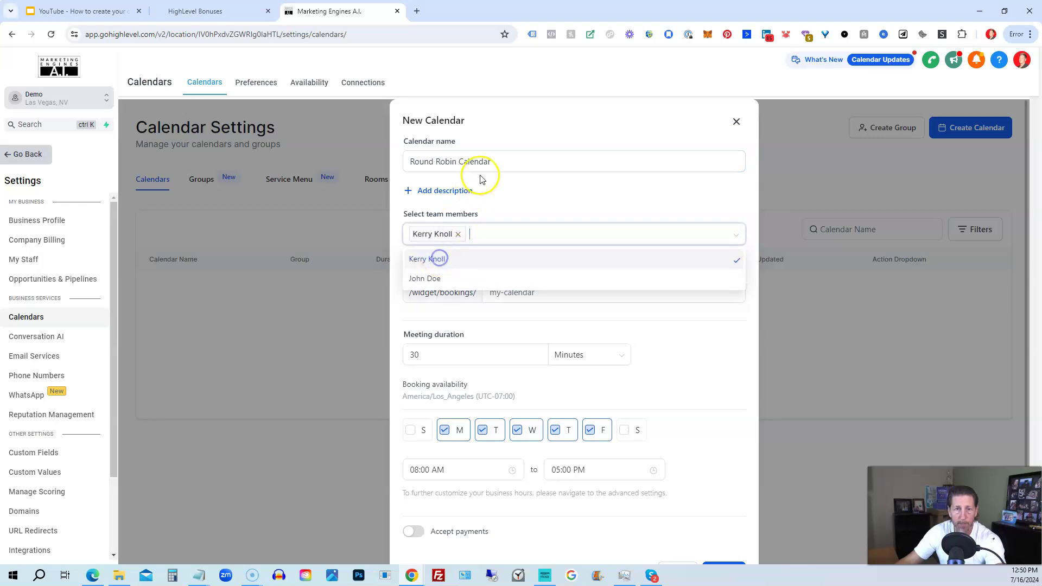
{"action": "left_click", "coordinate": [530, 191]}
Step: Set the URL slug to round-robin-calendar-demo and a 15-minute duration, then save the calendar
{"action": "left_click", "coordinate": [505, 293]}
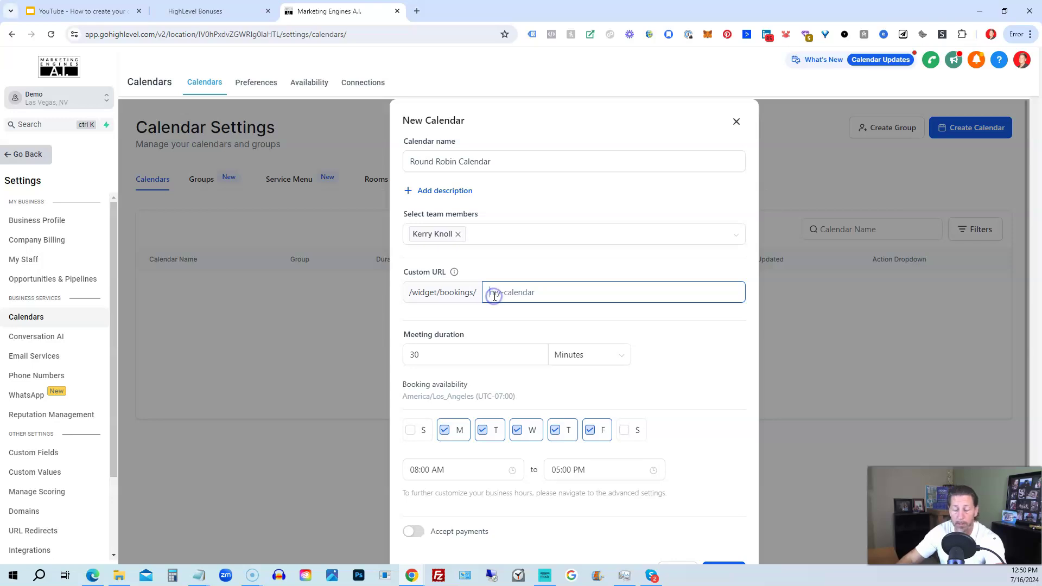
{"action": "type", "text": "rr"}
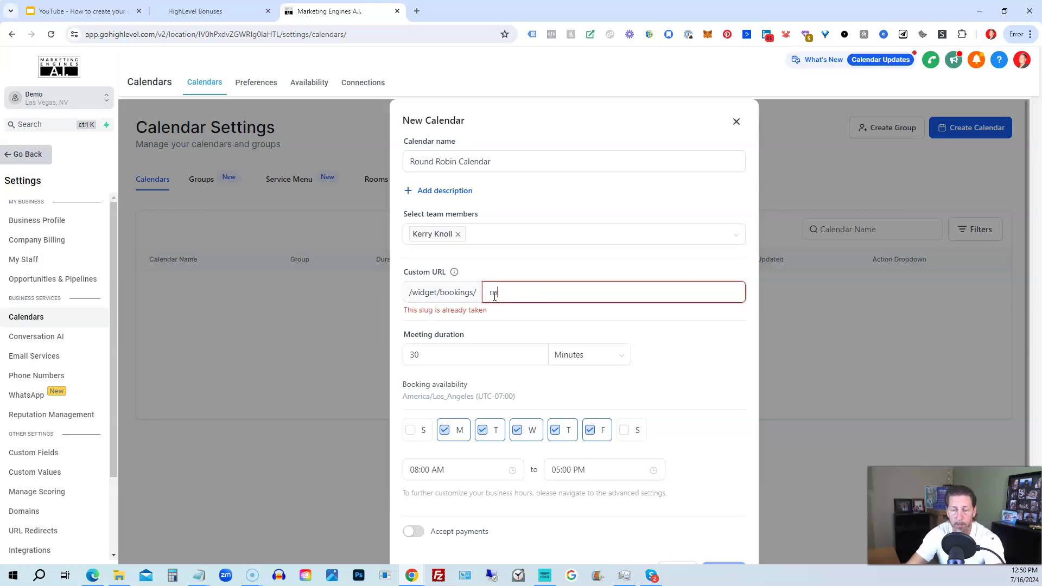
{"action": "type", "text": "und-robin-calenard"}
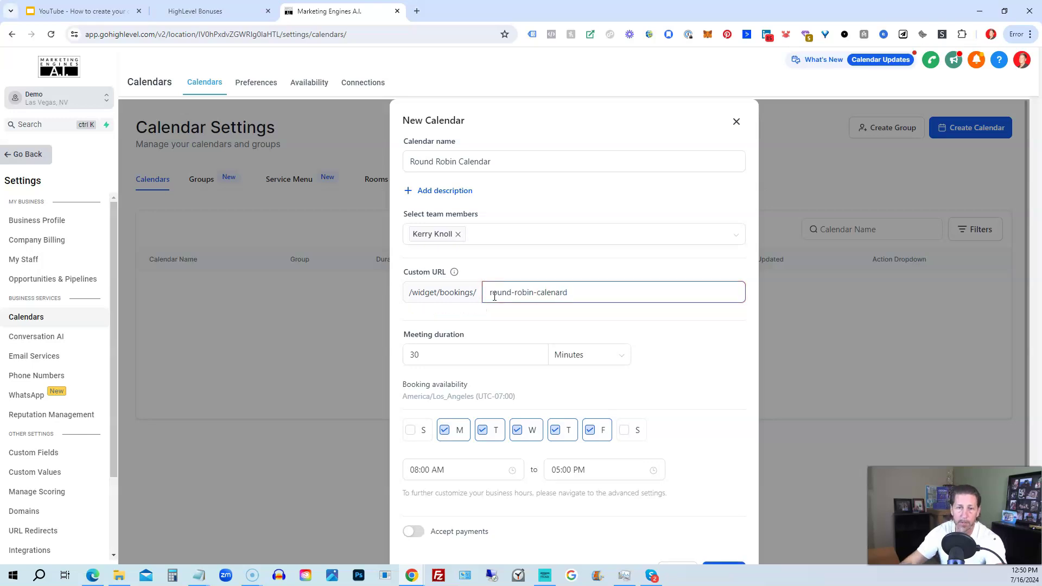
{"action": "key", "text": "BackSpace"}
{"action": "key", "text": "BackSpace"}
{"action": "key", "text": "BackSpace"}
{"action": "type", "text": "dar"}
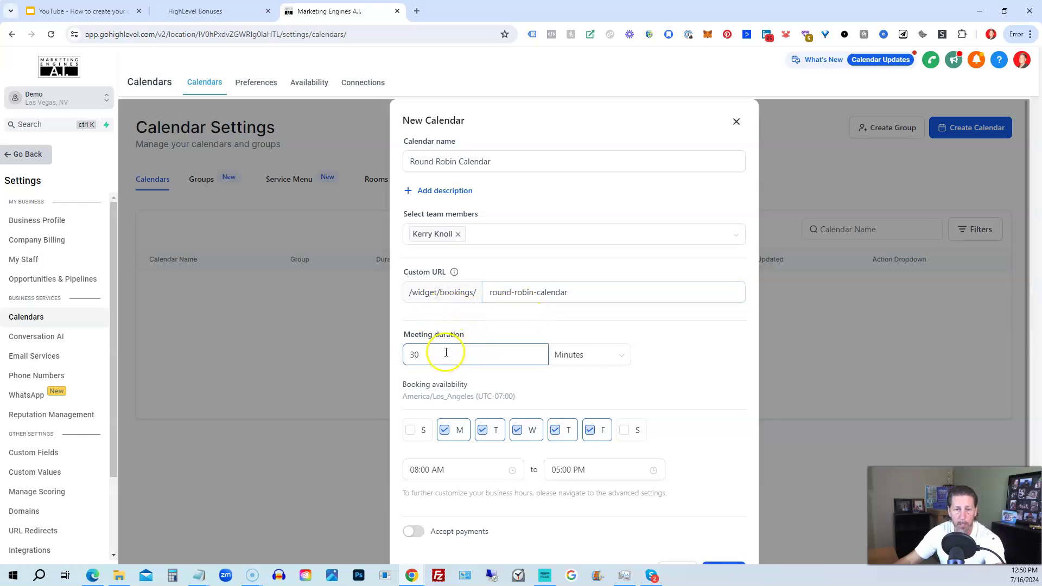
{"action": "scroll", "coordinate": [430, 337], "scroll_direction": "down", "scroll_amount": 1}
{"action": "left_click", "coordinate": [422, 320]}
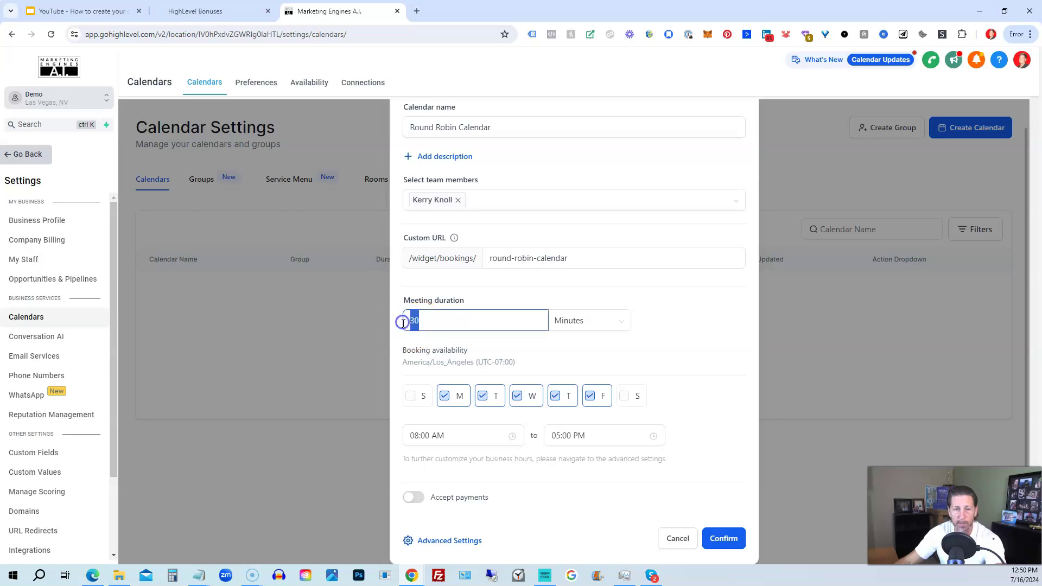
{"action": "type", "text": "14"}
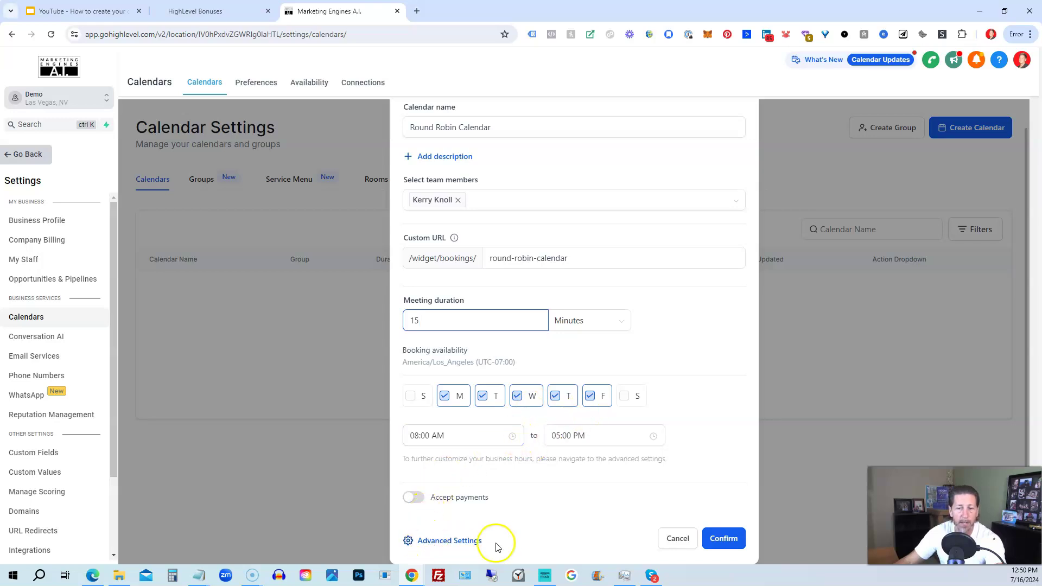
{"action": "left_click", "coordinate": [722, 548]}
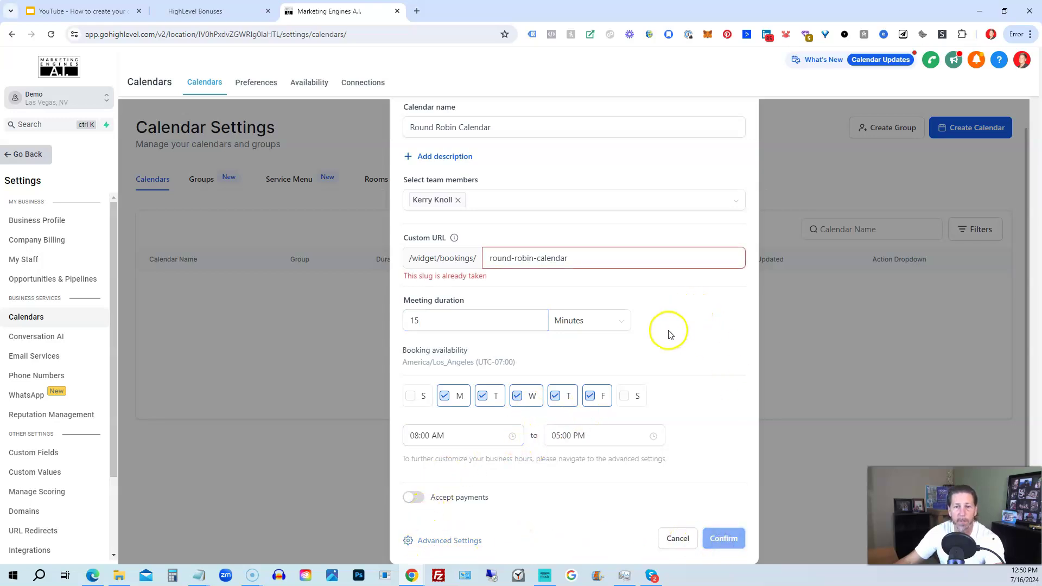
{"action": "left_click", "coordinate": [568, 258]}
{"action": "type", "text": "-demo"}
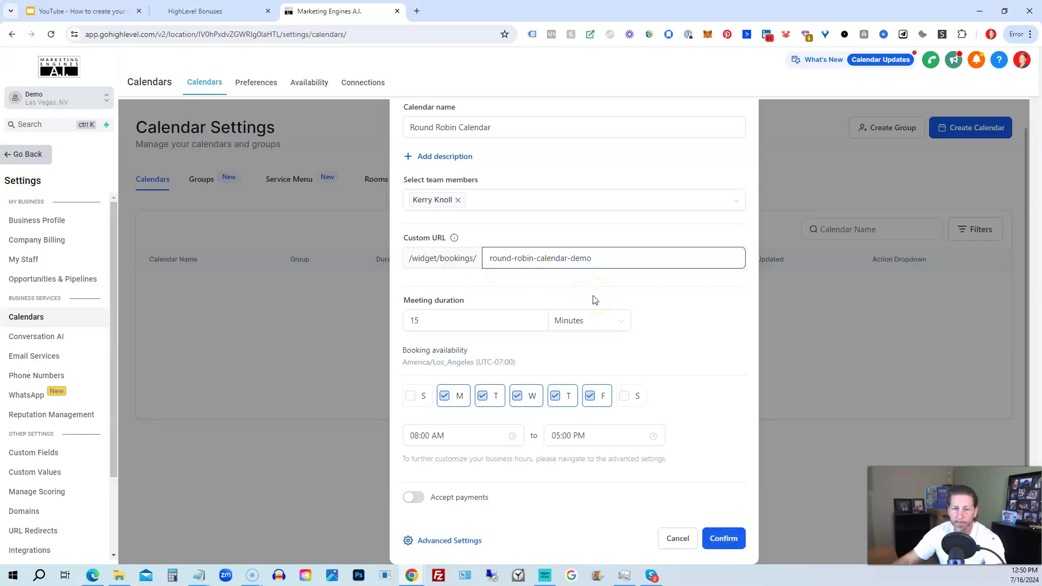
{"action": "left_click", "coordinate": [722, 538]}
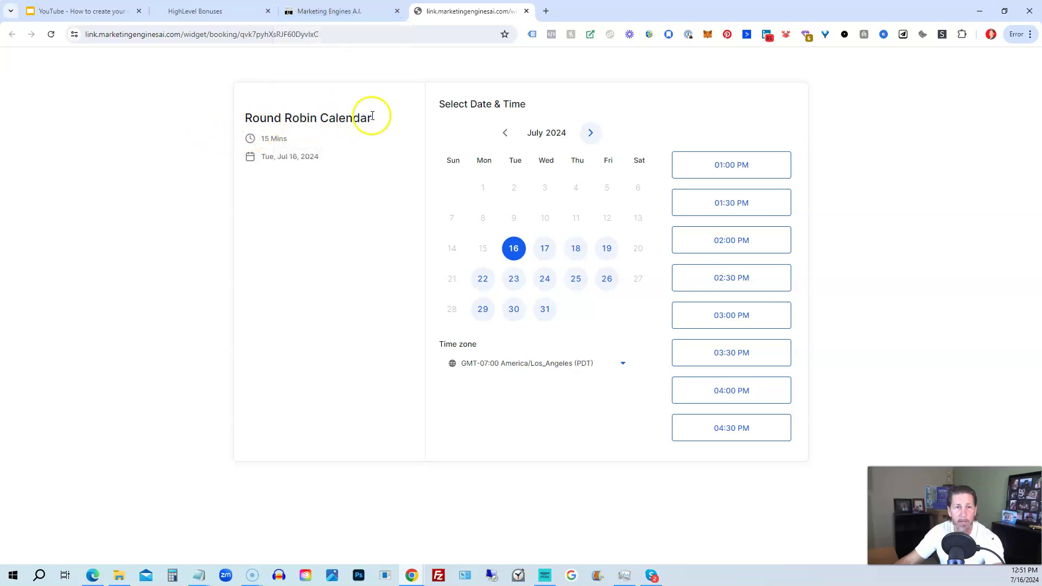
Step: Review the Round Robin Calendar booking page, then return to the HighLevel calendar settings
{"action": "left_click_drag", "start_coordinate": [373, 119], "coordinate": [233, 114]}
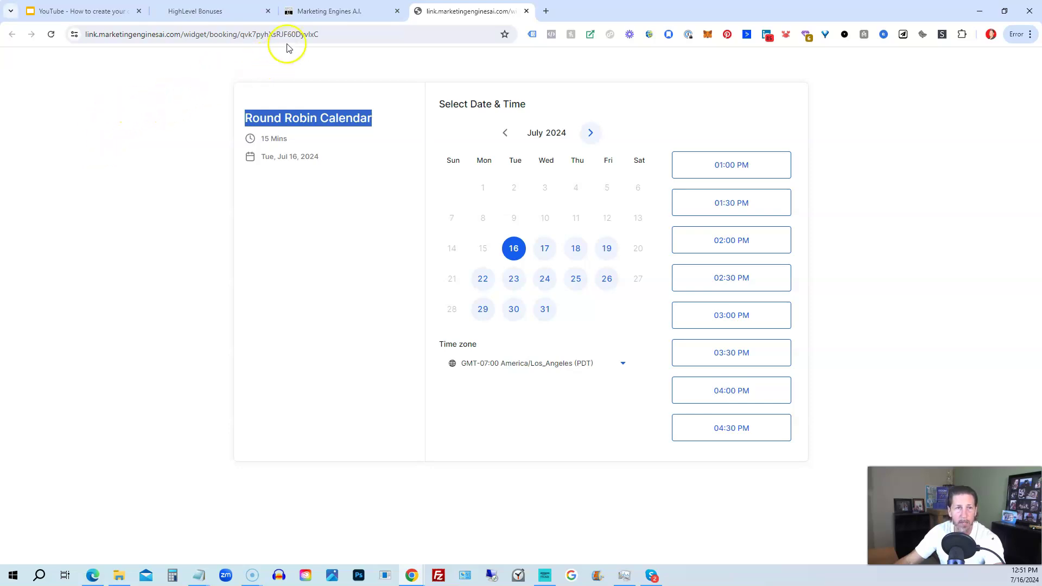
{"action": "left_click", "coordinate": [337, 16]}
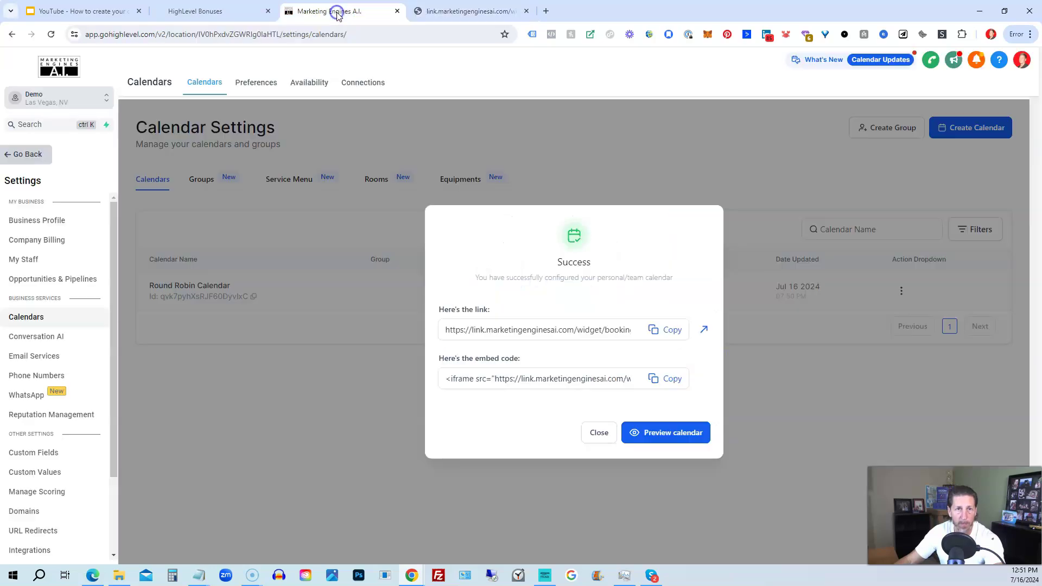
Step: Close the success dialog and check the Round Robin Calendar's row actions without choosing one
{"action": "left_click", "coordinate": [600, 433]}
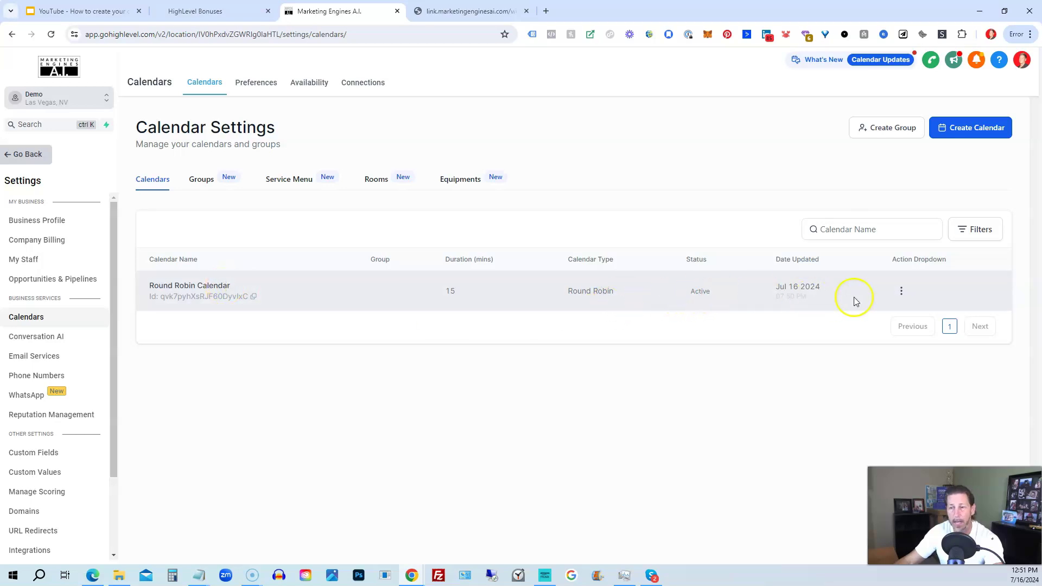
{"action": "left_click", "coordinate": [902, 292]}
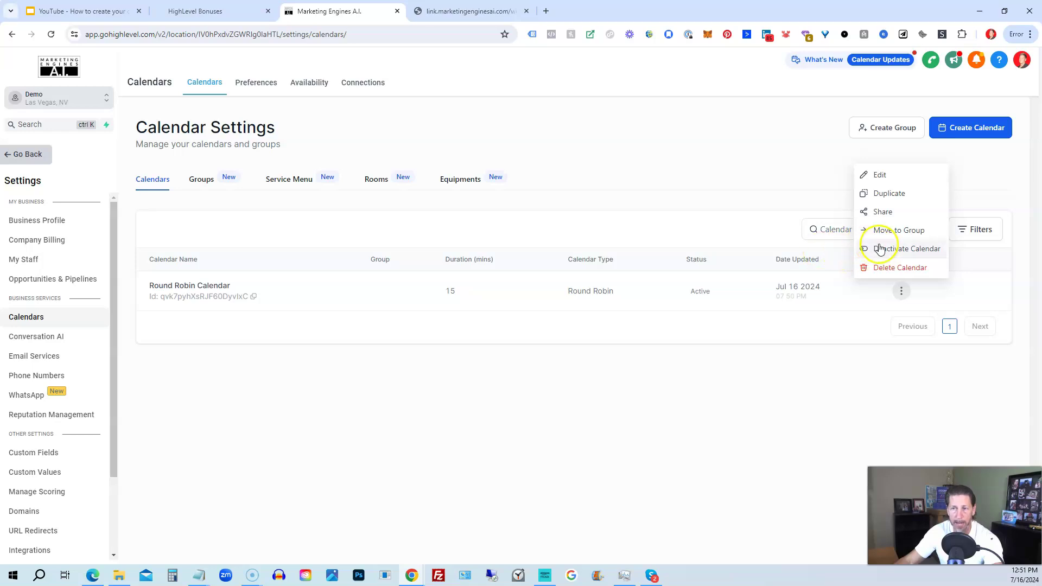
{"action": "left_click", "coordinate": [667, 224]}
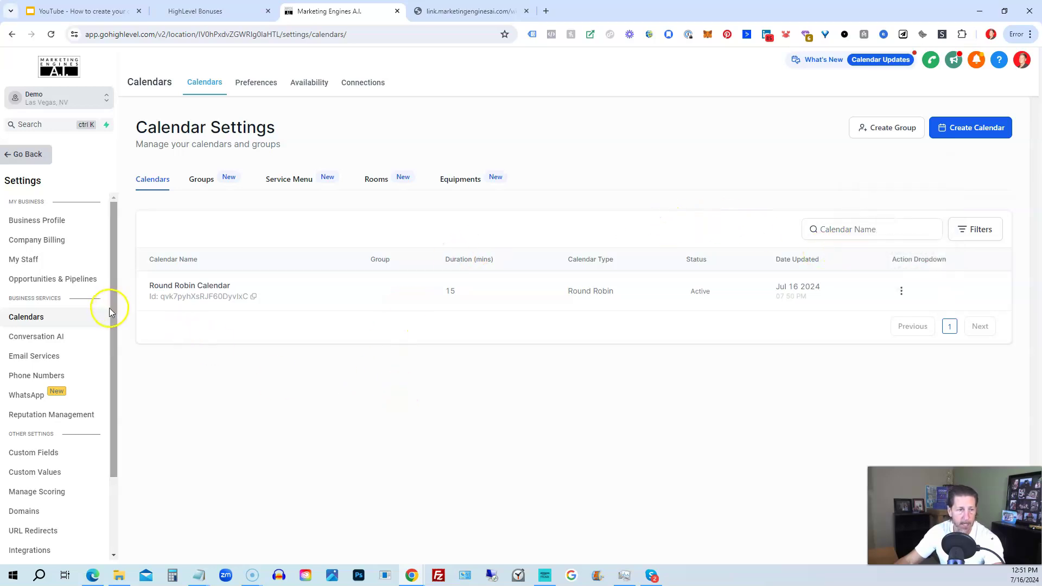
{"action": "left_click_drag", "start_coordinate": [113, 311], "coordinate": [125, 250]}
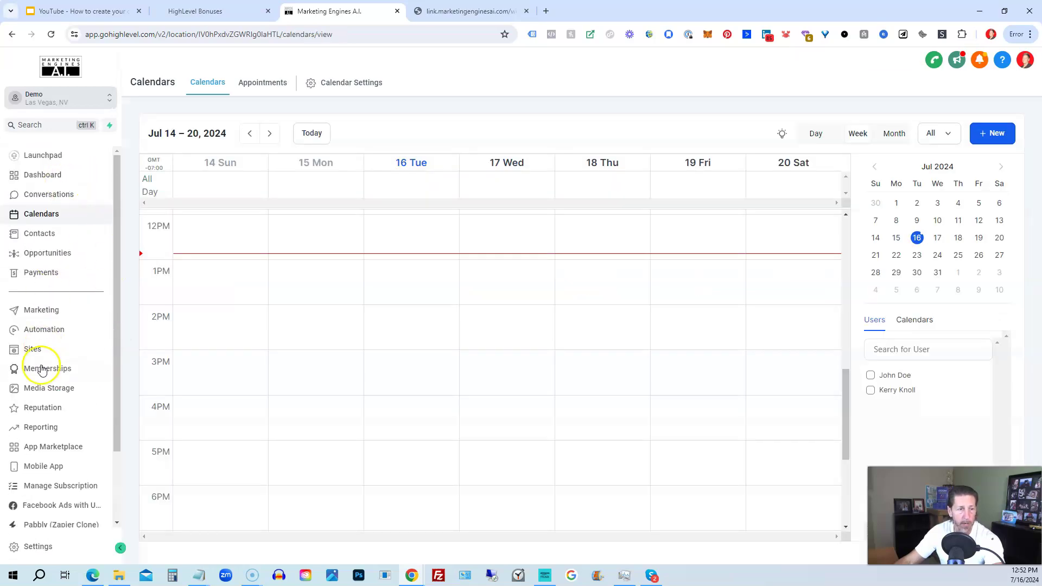
Step: Add a step named Calendar to the Form 0 funnel and open its page
{"action": "left_click", "coordinate": [33, 350]}
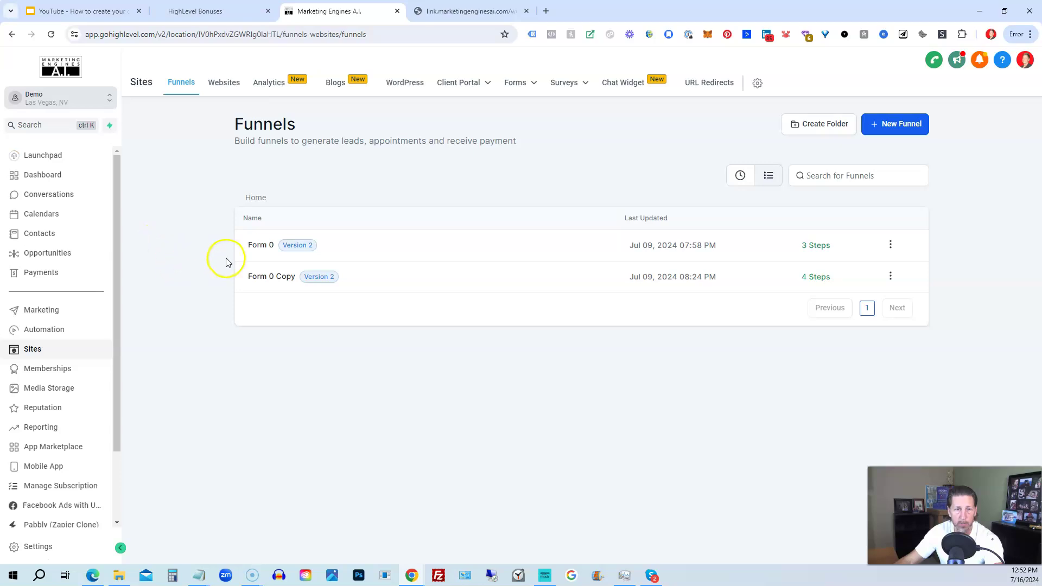
{"action": "left_click", "coordinate": [258, 250]}
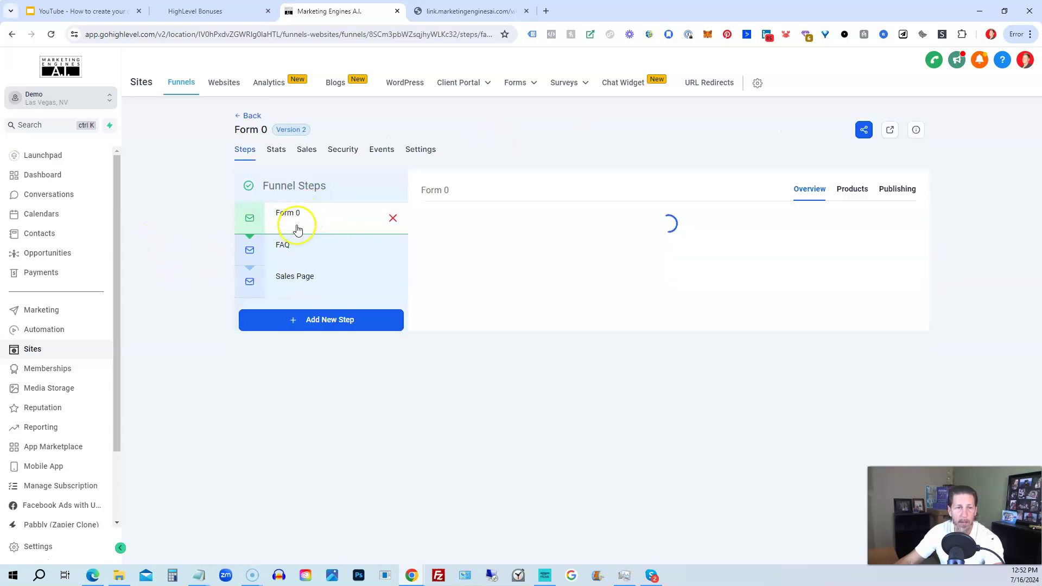
{"action": "left_click", "coordinate": [320, 539]}
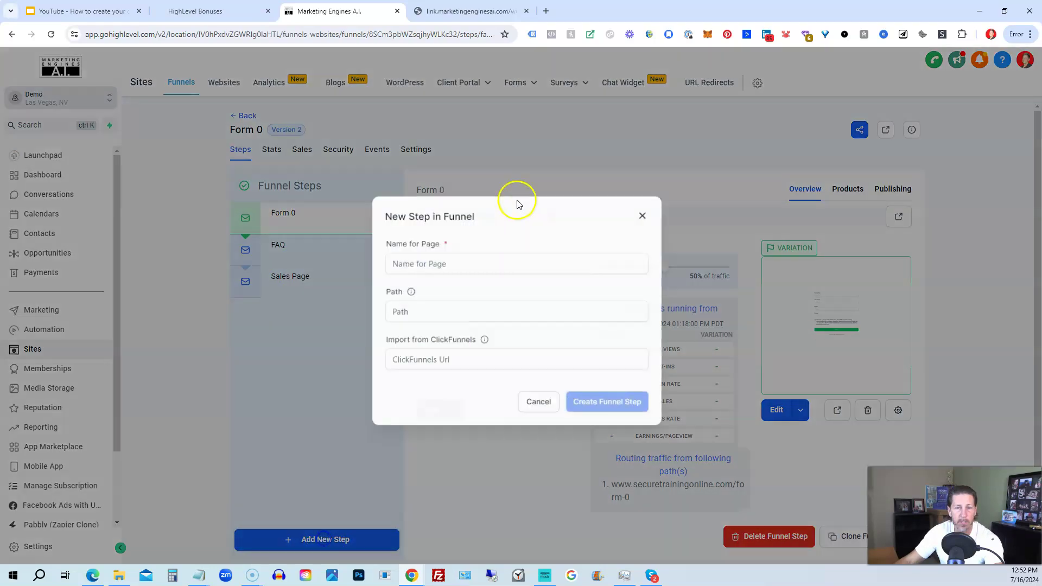
{"action": "left_click", "coordinate": [480, 266]}
{"action": "type", "text": "Calendar"}
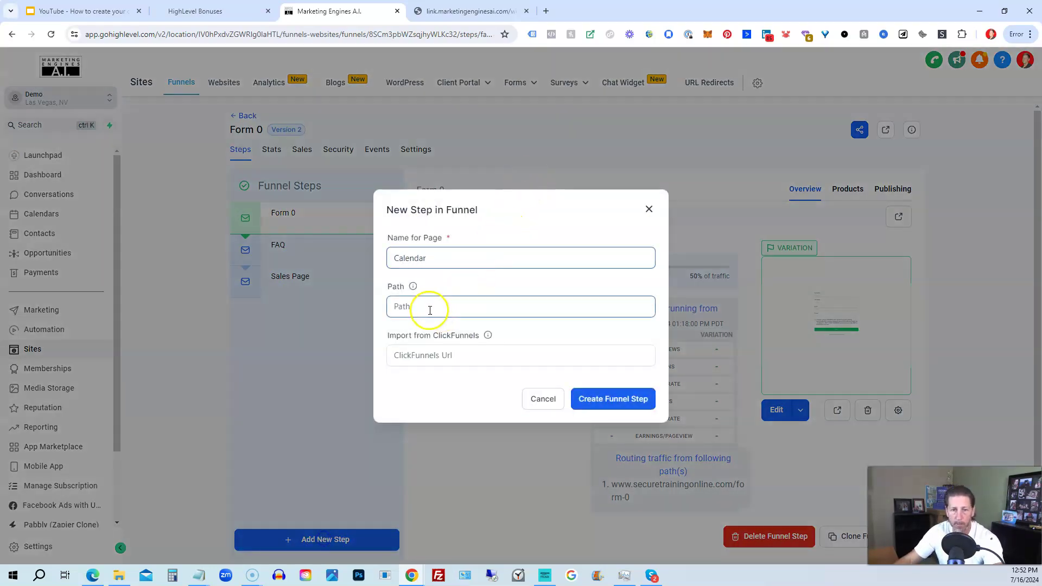
{"action": "left_click", "coordinate": [606, 399]}
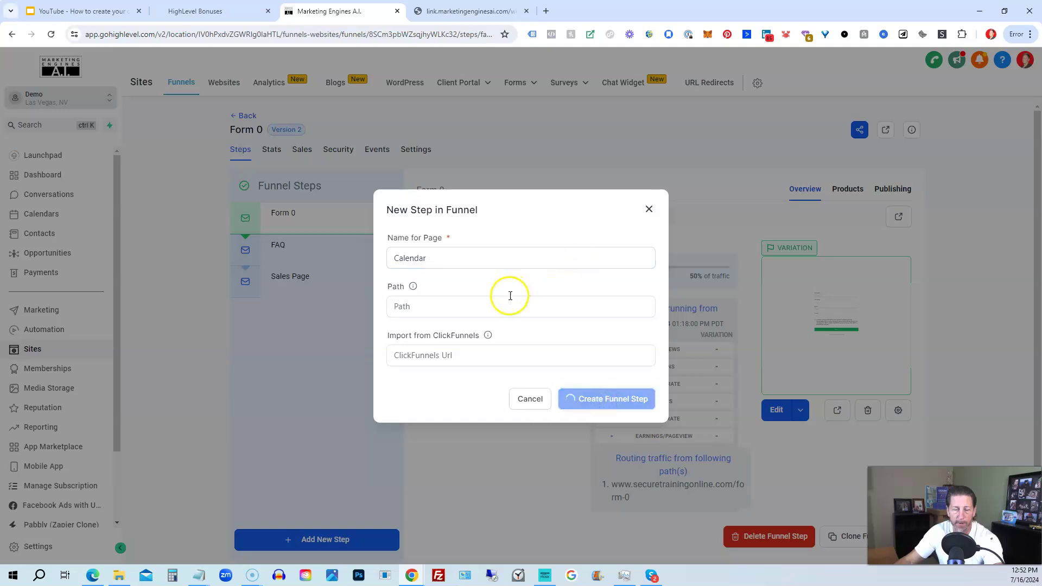
{"action": "left_click", "coordinate": [449, 265]}
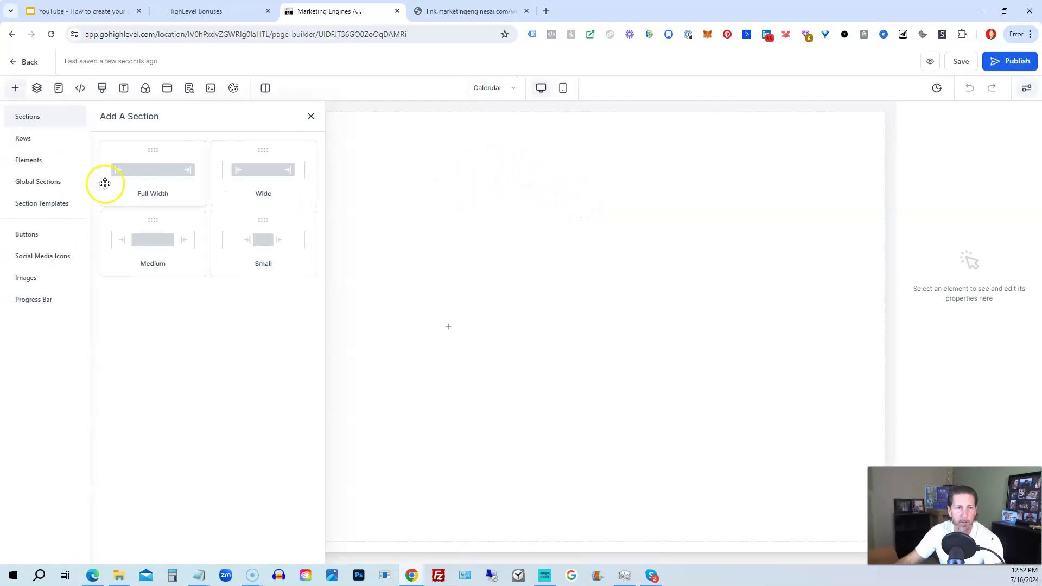
Step: Build a full-width, one-column section holding a calendar widget set to Round Robin Calendar
{"action": "left_click", "coordinate": [139, 177]}
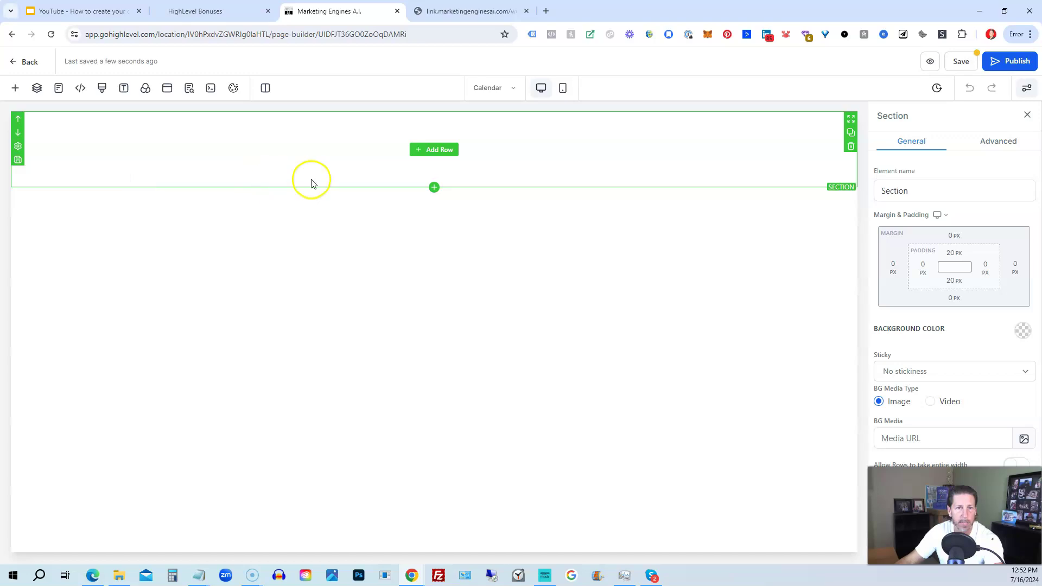
{"action": "left_click", "coordinate": [422, 149]}
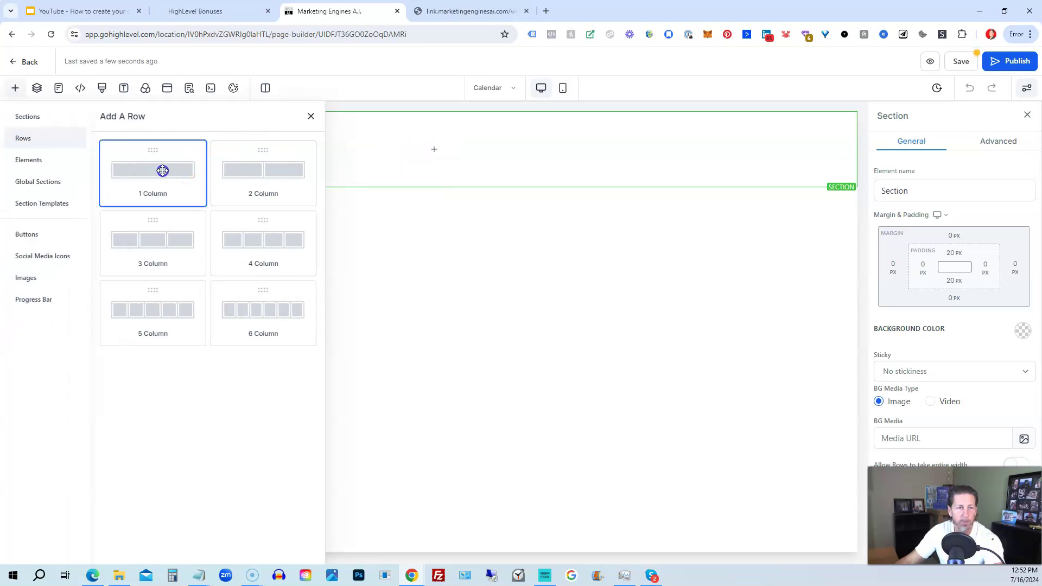
{"action": "left_click", "coordinate": [178, 165]}
{"action": "left_click", "coordinate": [423, 166]}
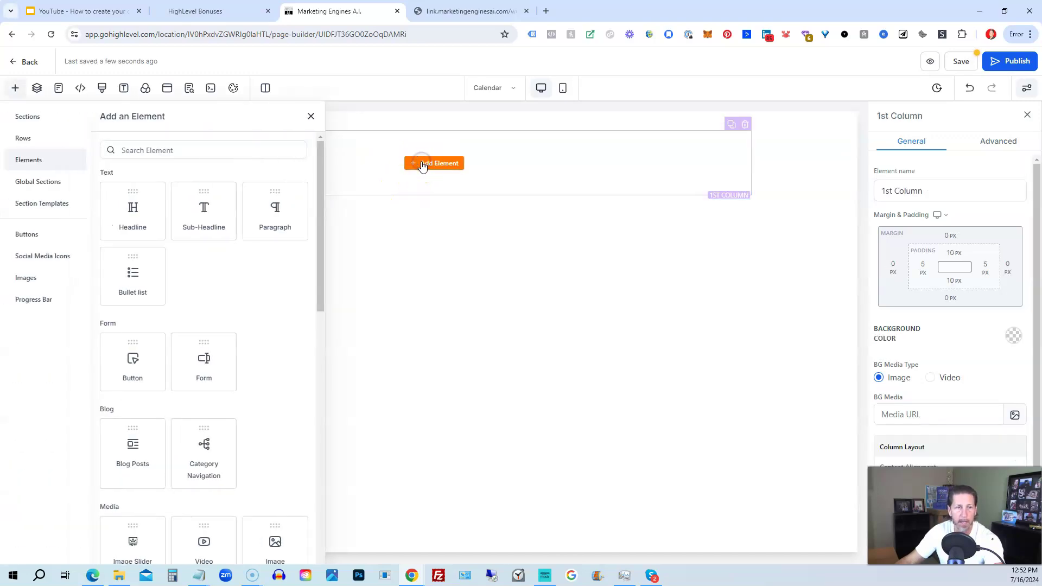
{"action": "scroll", "coordinate": [245, 271], "scroll_direction": "down", "scroll_amount": 7}
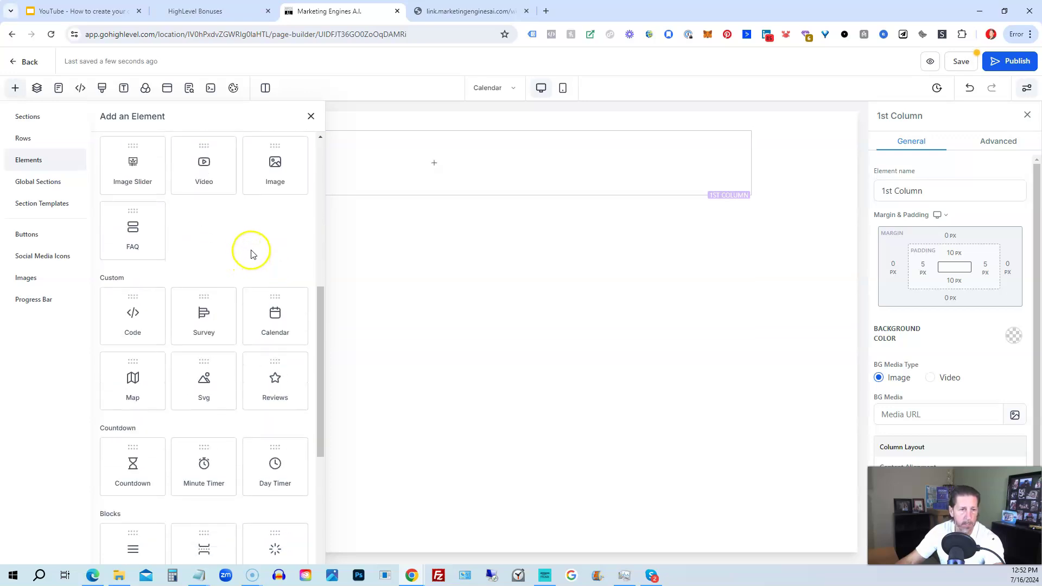
{"action": "left_click", "coordinate": [272, 320]}
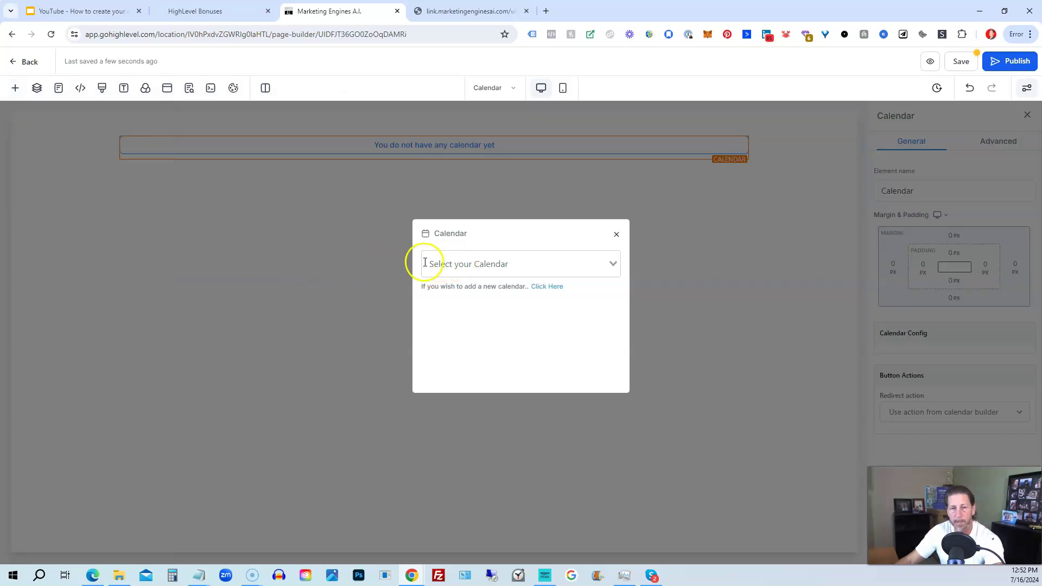
{"action": "left_click", "coordinate": [607, 271]}
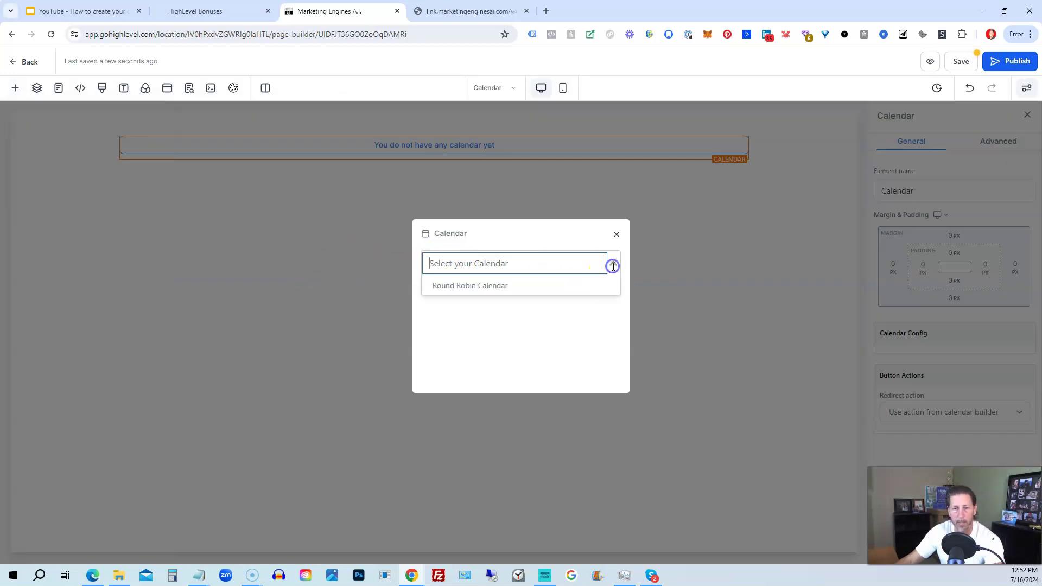
{"action": "left_click", "coordinate": [480, 287]}
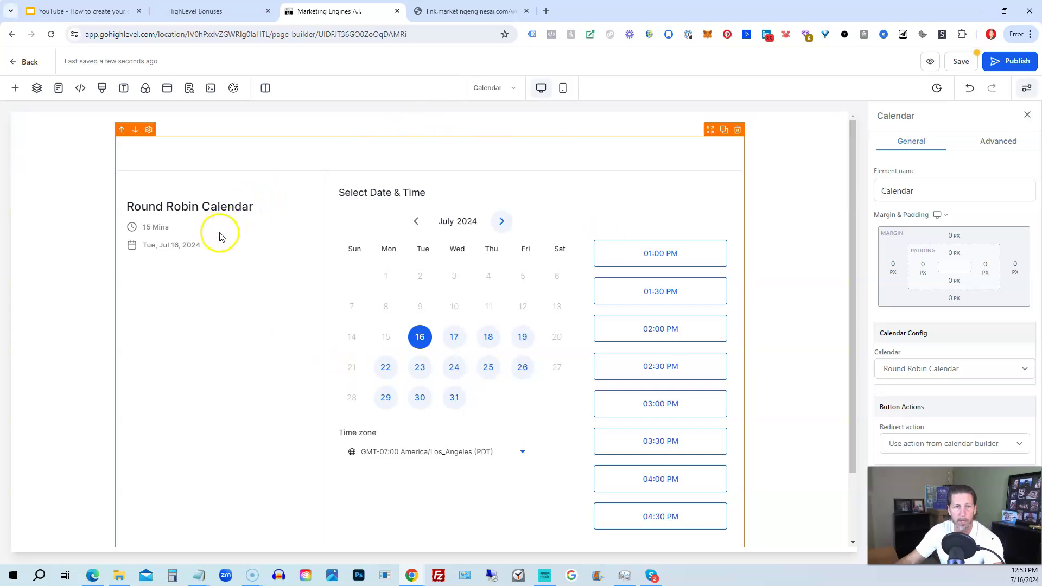
Step: Save the Calendar page, dismiss the SEO metadata panel, and preview the page in a new tab
{"action": "left_click", "coordinate": [960, 61]}
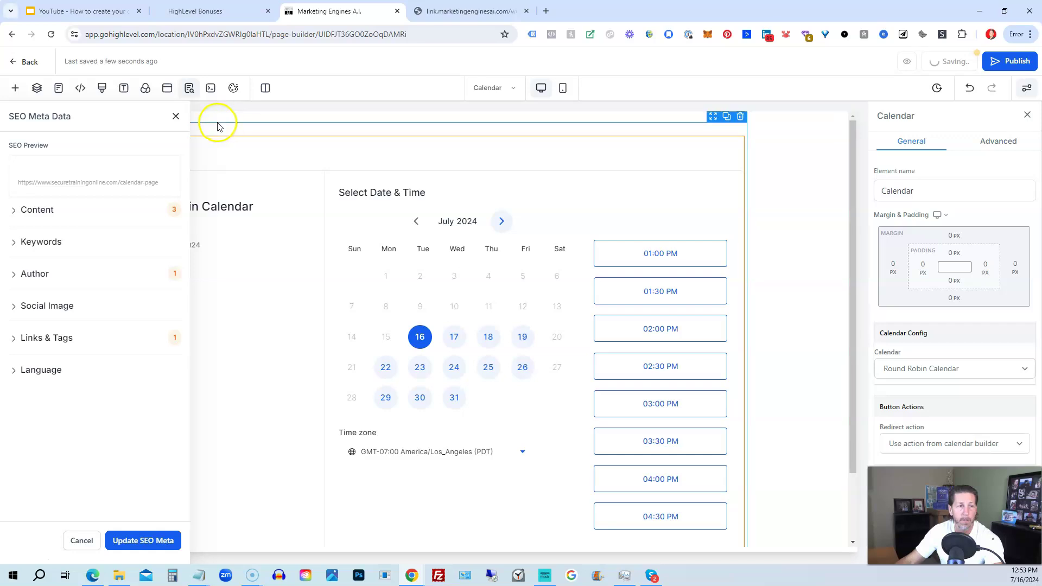
{"action": "left_click", "coordinate": [176, 117]}
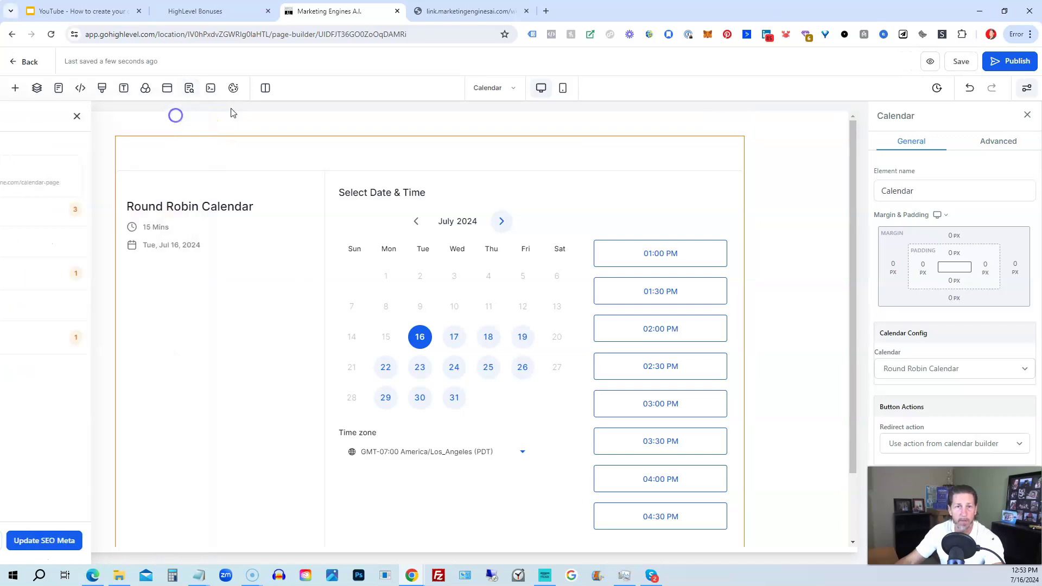
{"action": "left_click", "coordinate": [933, 62]}
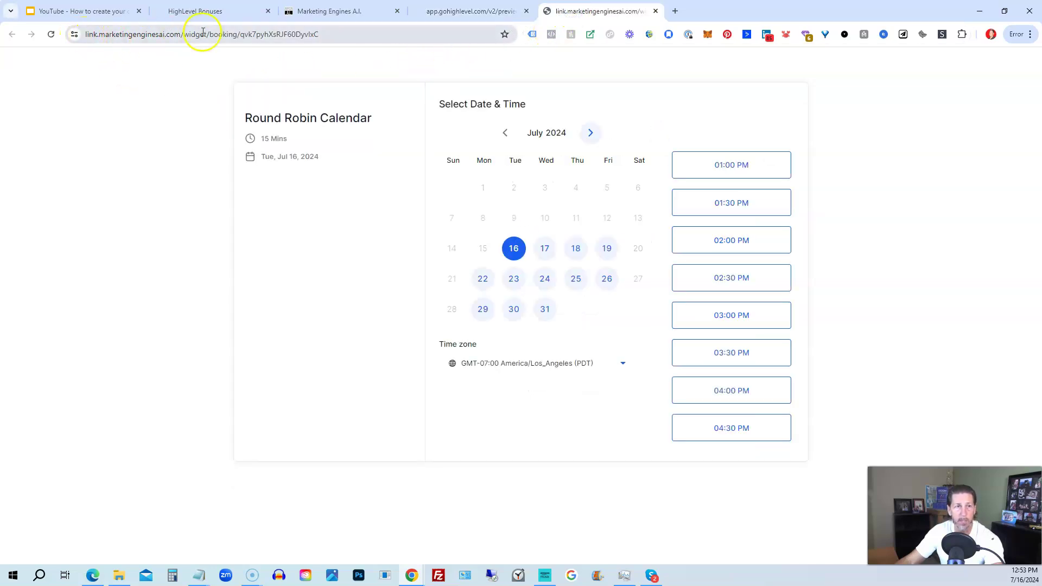
Step: Compare the page preview with the standalone Round Robin booking page, then return to the builder
{"action": "left_click", "coordinate": [468, 11]}
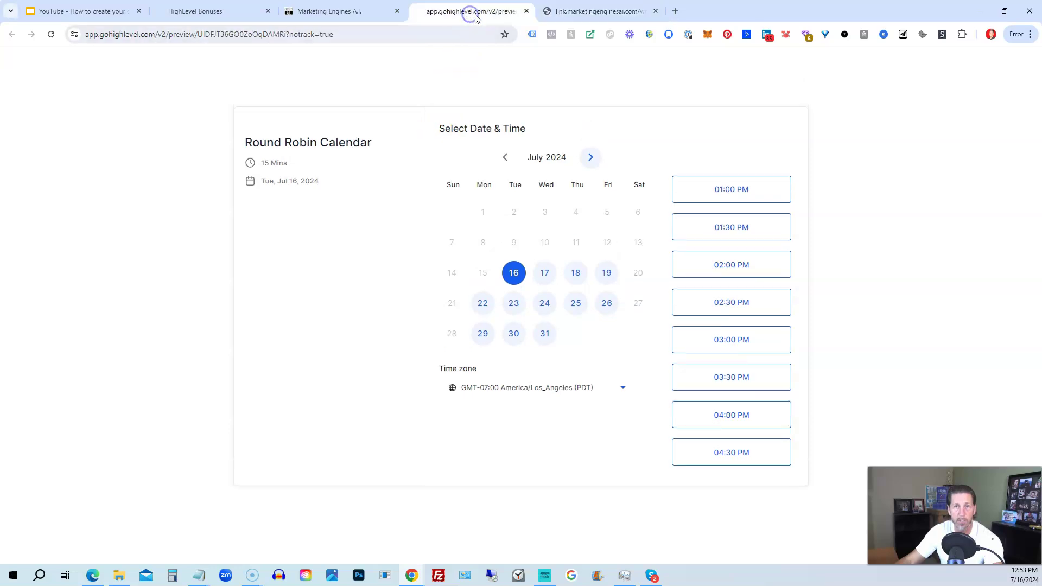
{"action": "left_click", "coordinate": [575, 11]}
{"action": "left_click", "coordinate": [490, 11]}
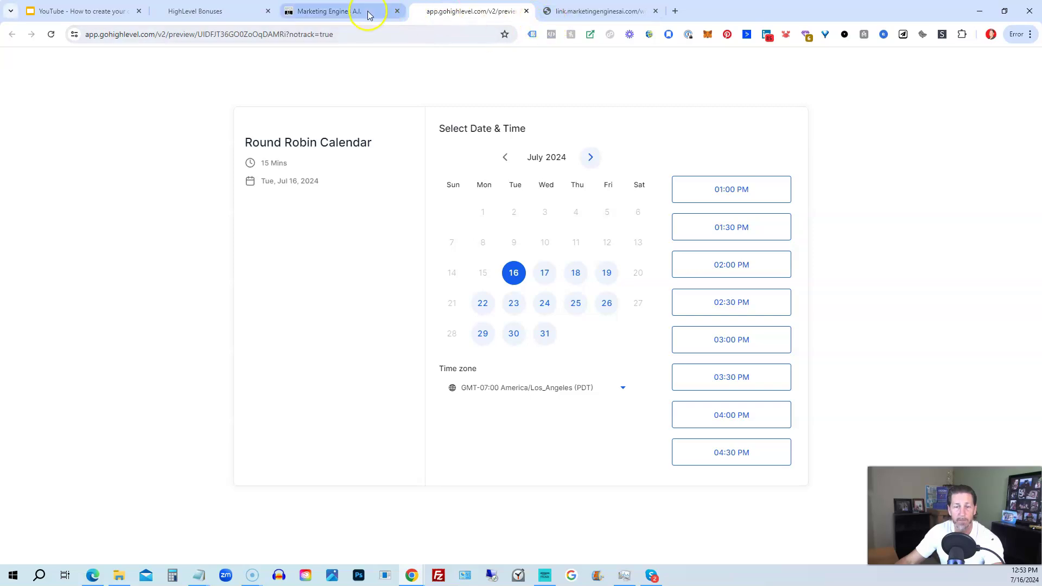
{"action": "left_click", "coordinate": [602, 16]}
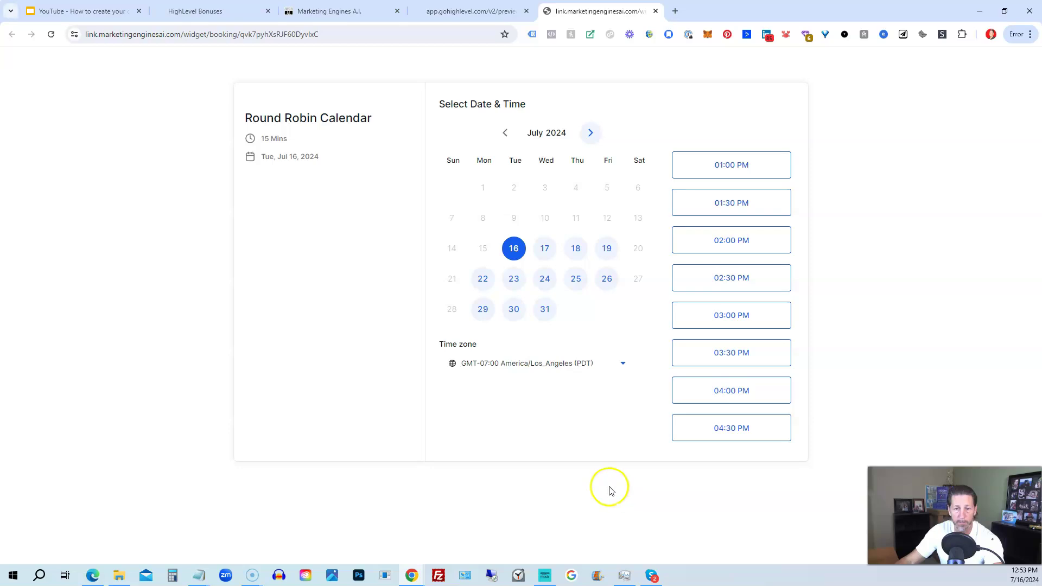
{"action": "left_click_drag", "start_coordinate": [247, 118], "coordinate": [374, 116]}
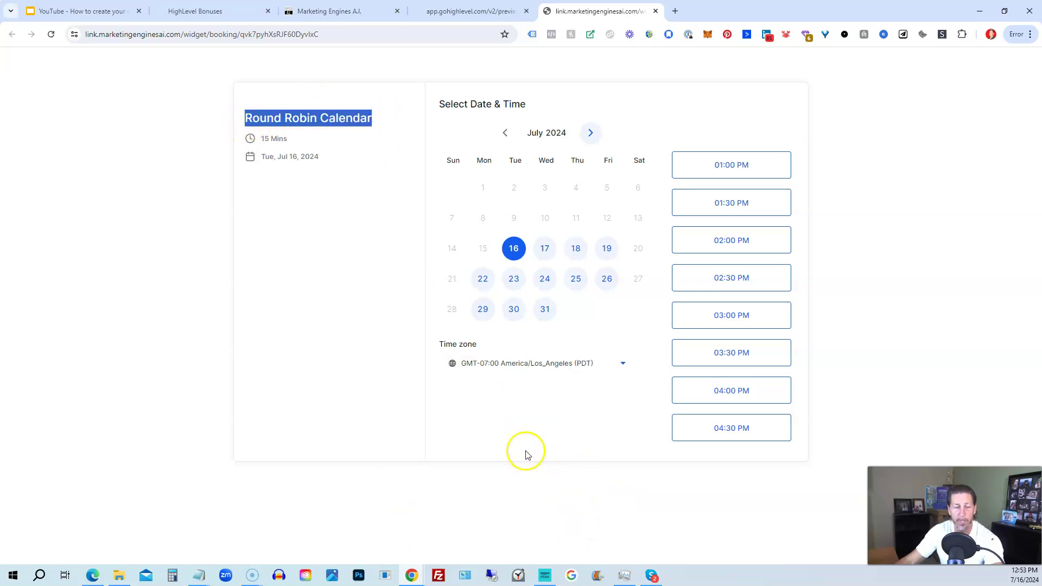
{"action": "left_click", "coordinate": [474, 11]}
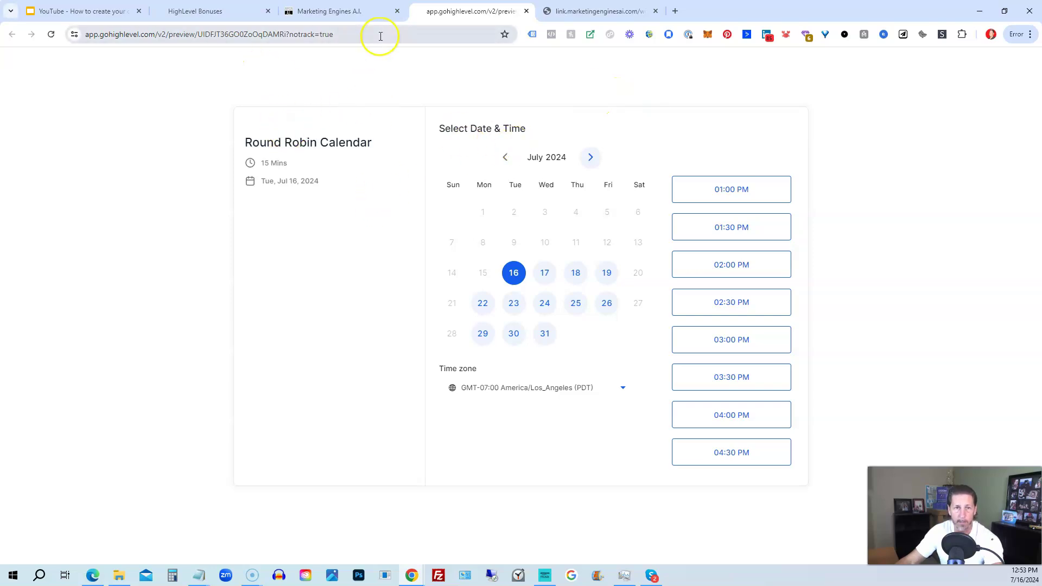
{"action": "left_click", "coordinate": [367, 12]}
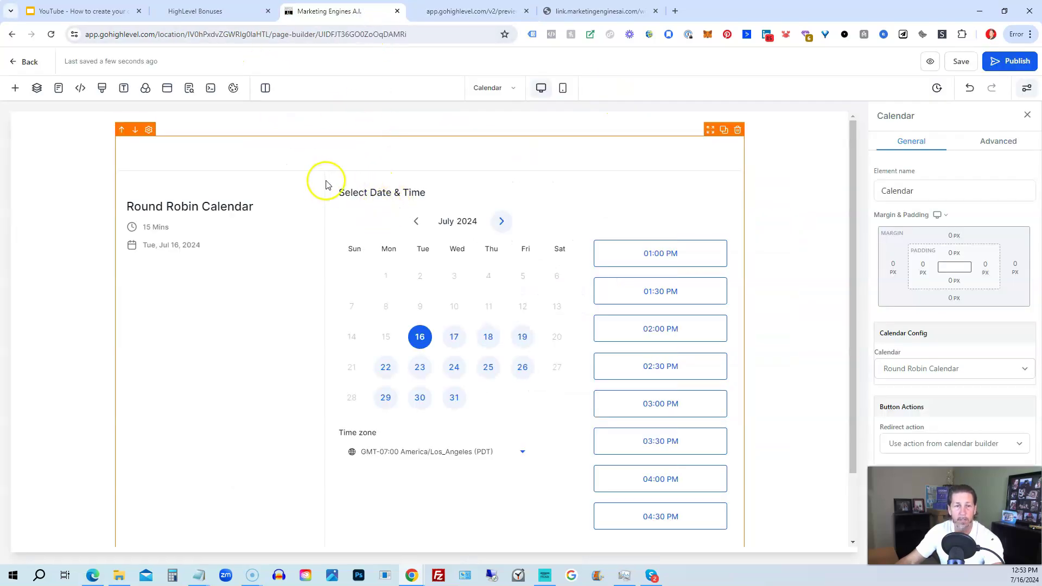
Step: Add a one-column row with a Round Robin Calendar widget to the page popup, then close the popup editor
{"action": "left_click", "coordinate": [167, 91]}
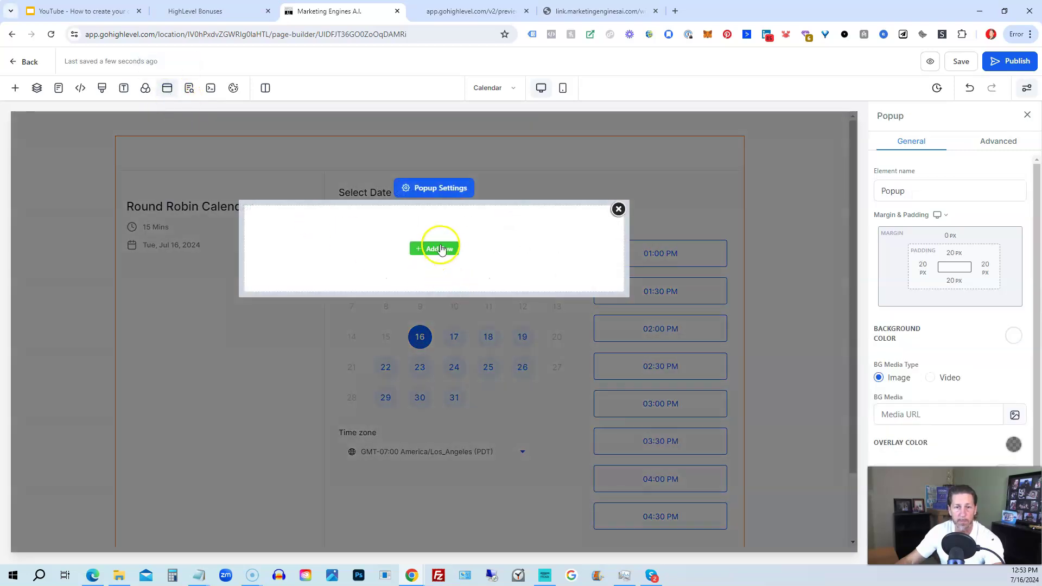
{"action": "left_click", "coordinate": [444, 249]}
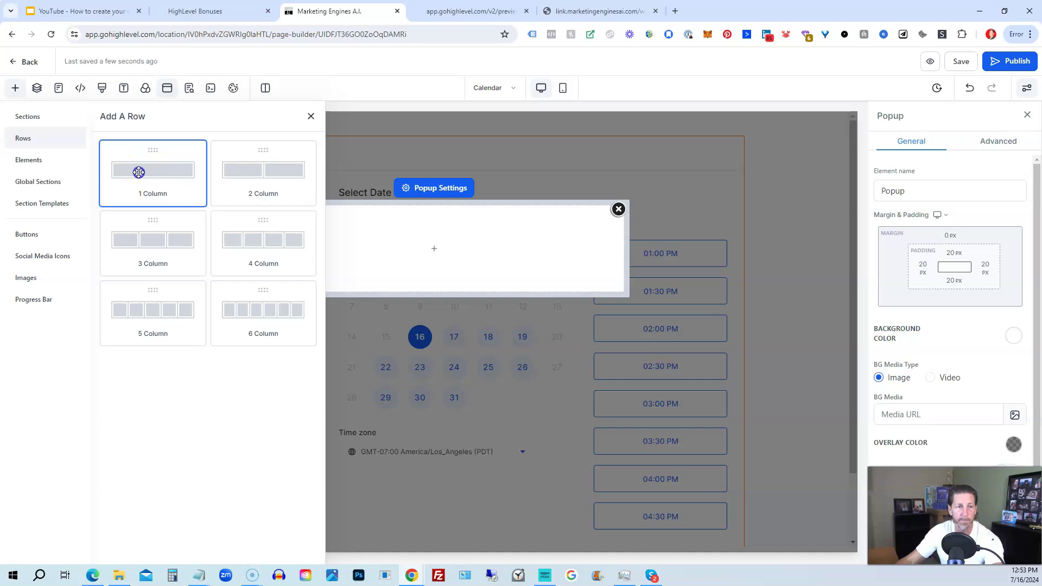
{"action": "left_click", "coordinate": [139, 172]}
{"action": "left_click", "coordinate": [459, 262]}
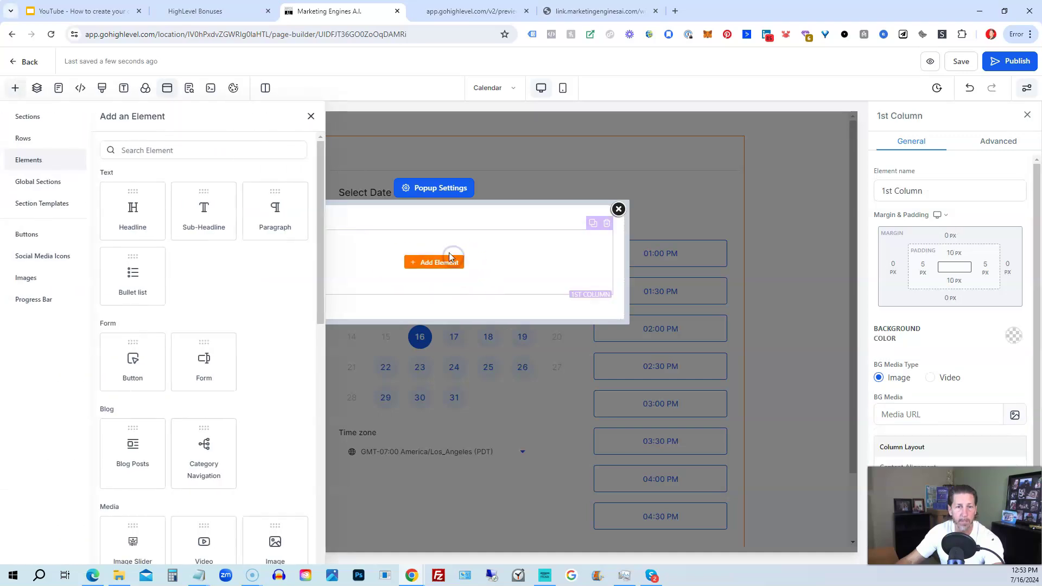
{"action": "scroll", "coordinate": [275, 369], "scroll_direction": "down", "scroll_amount": 6}
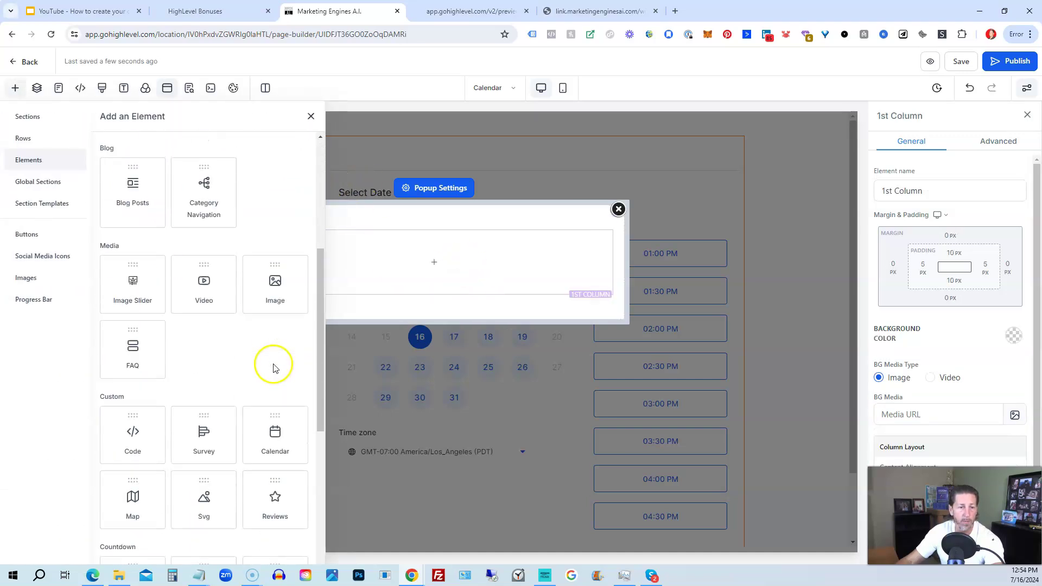
{"action": "left_click", "coordinate": [280, 386]}
{"action": "left_click", "coordinate": [472, 260]}
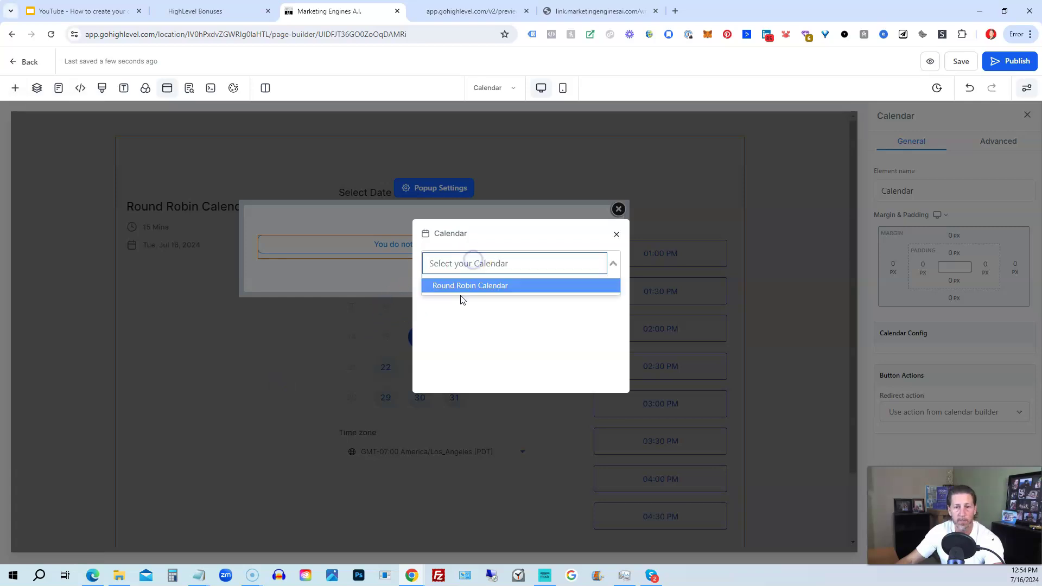
{"action": "left_click", "coordinate": [464, 283]}
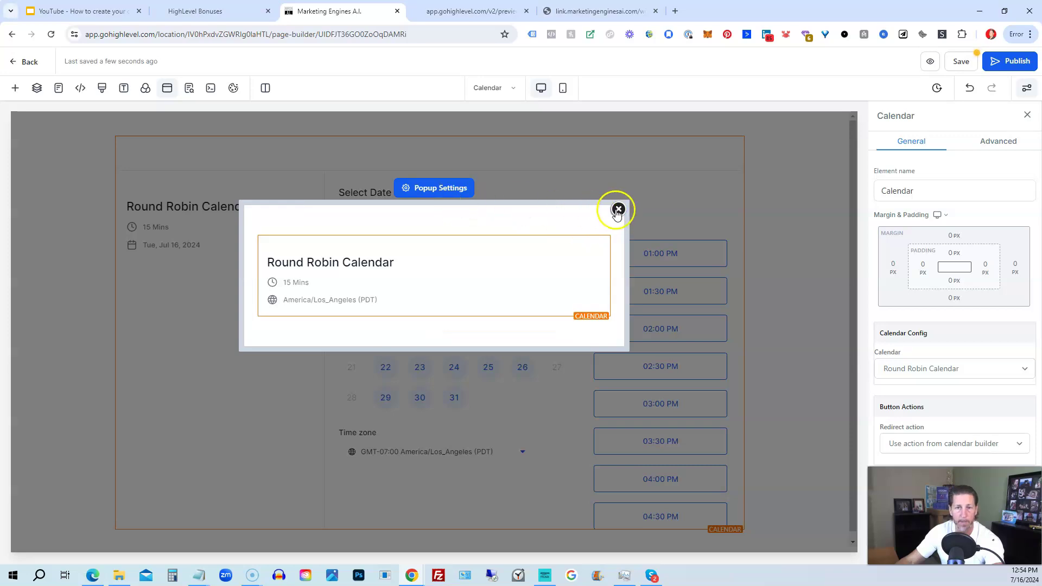
{"action": "left_click", "coordinate": [618, 209]}
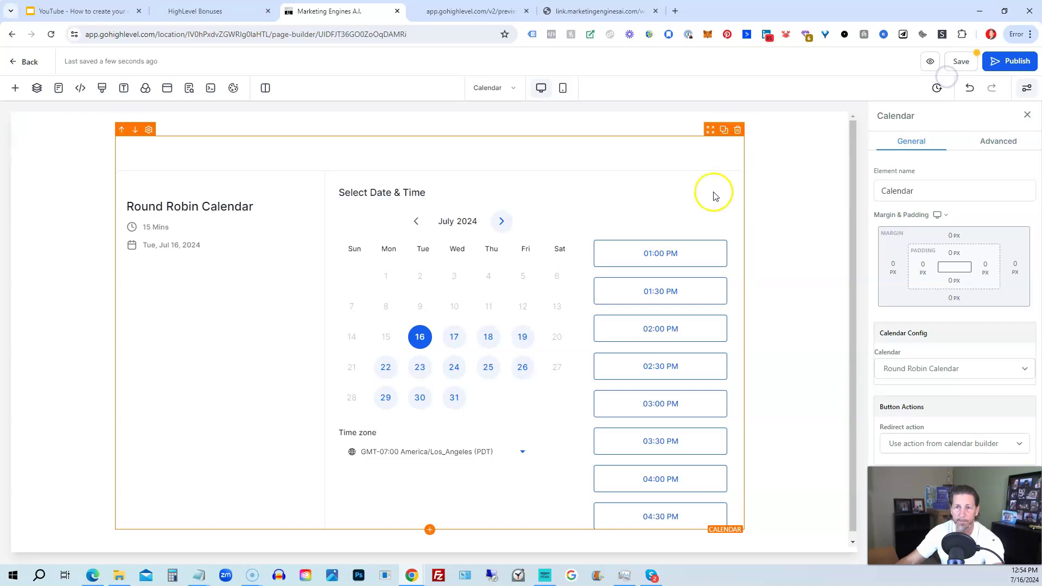
Step: Save the page with the popup calendar and reload its preview to show the changes
{"action": "left_click", "coordinate": [960, 61]}
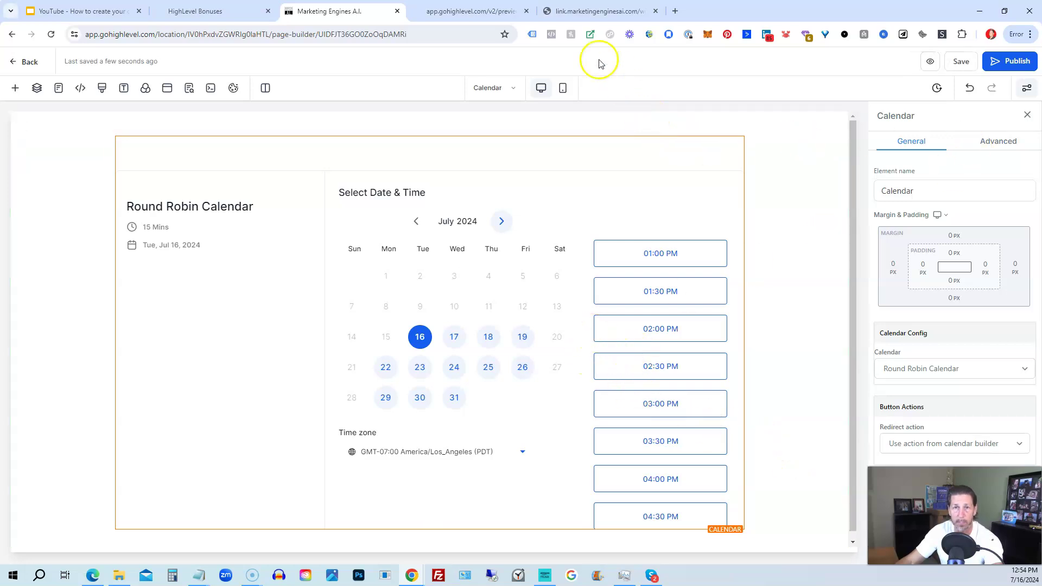
{"action": "left_click", "coordinate": [472, 12]}
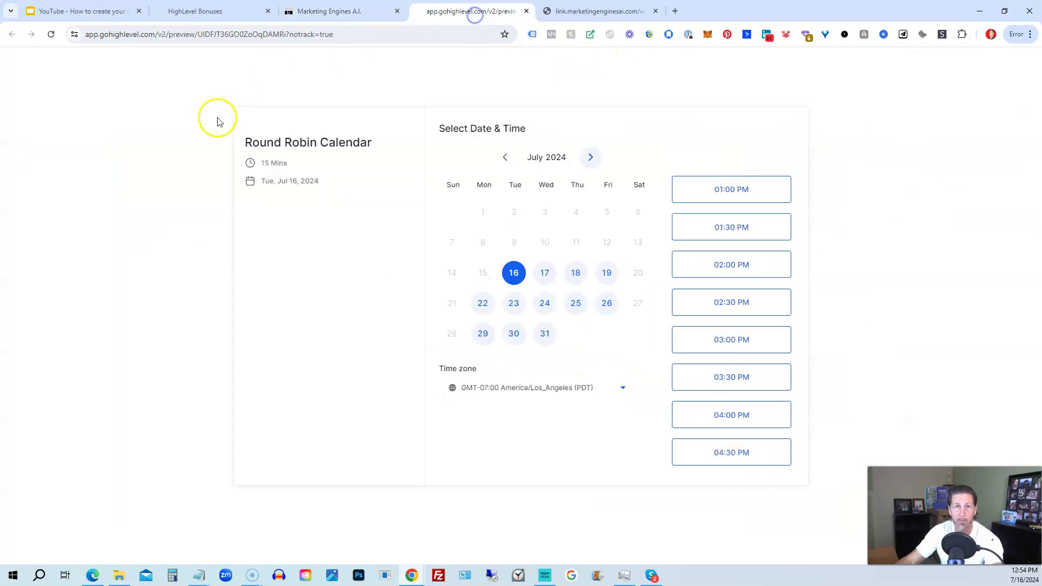
{"action": "left_click", "coordinate": [51, 35]}
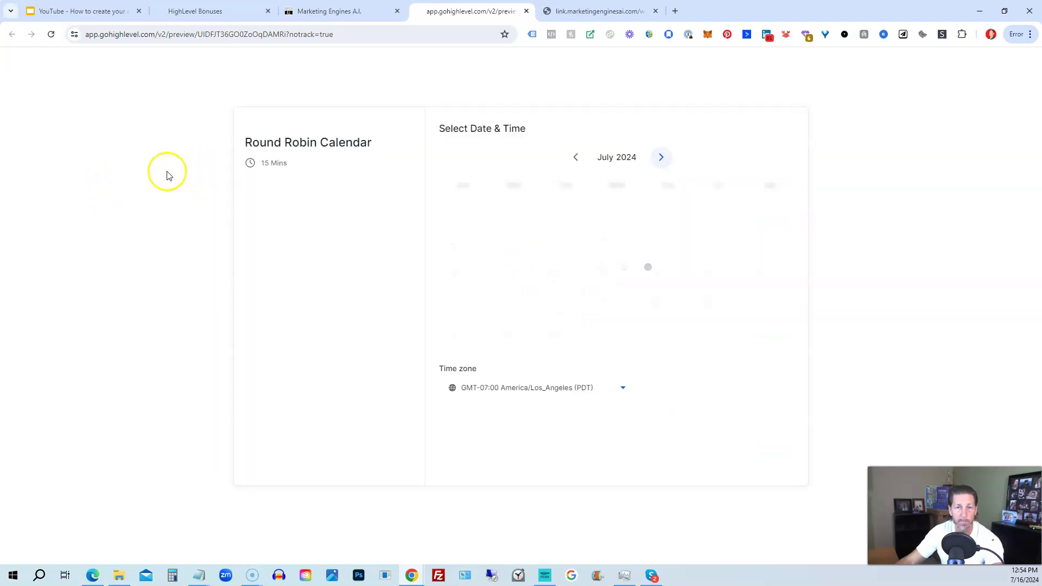
Step: Close the Round Robin Calendar popup on the preview and return to the Marketing Engines A.I. builder
{"action": "mouse_move", "coordinate": [482, 18]}
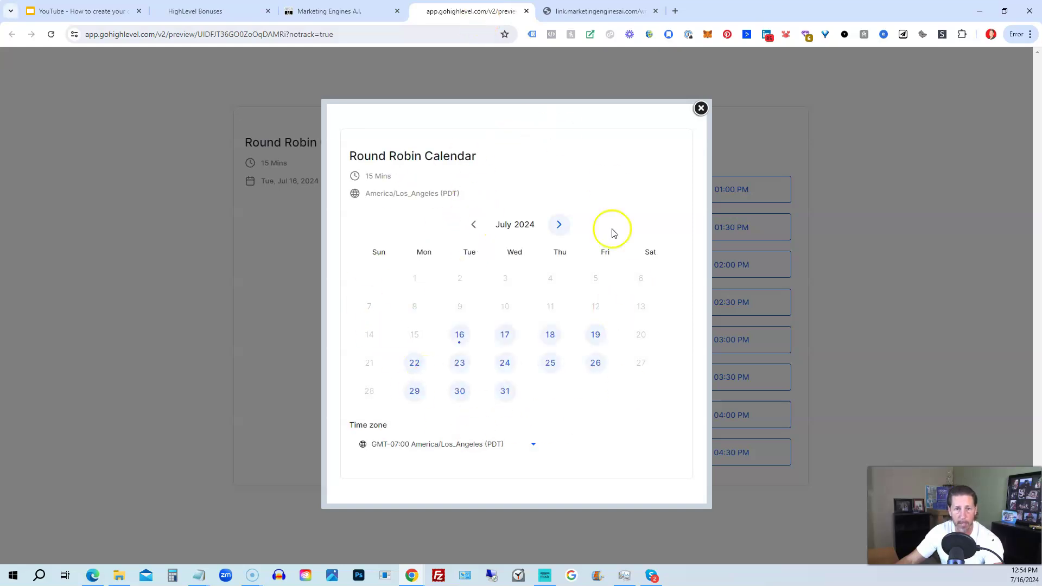
{"action": "left_click", "coordinate": [701, 110]}
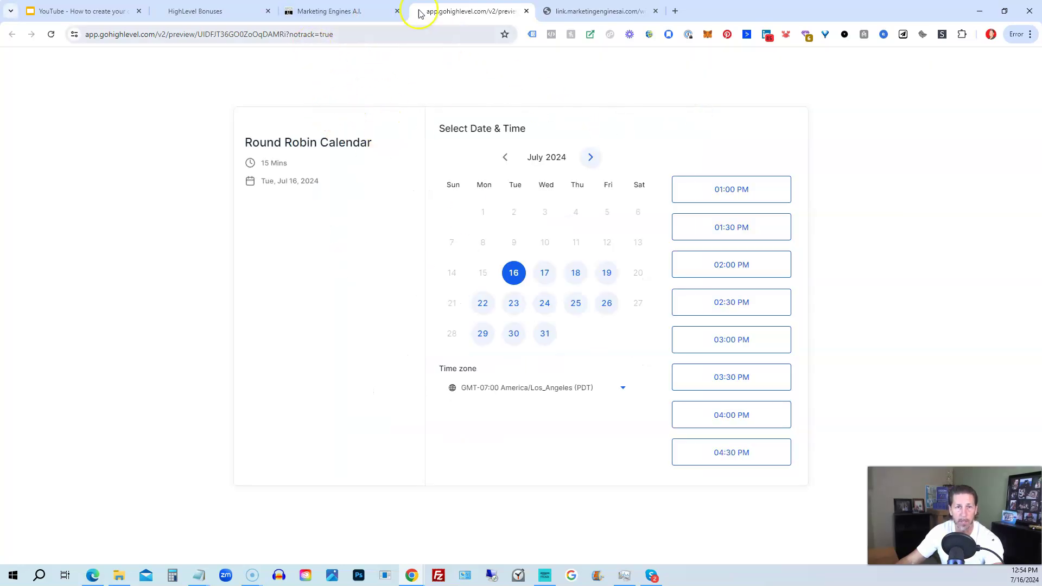
{"action": "left_click", "coordinate": [361, 12]}
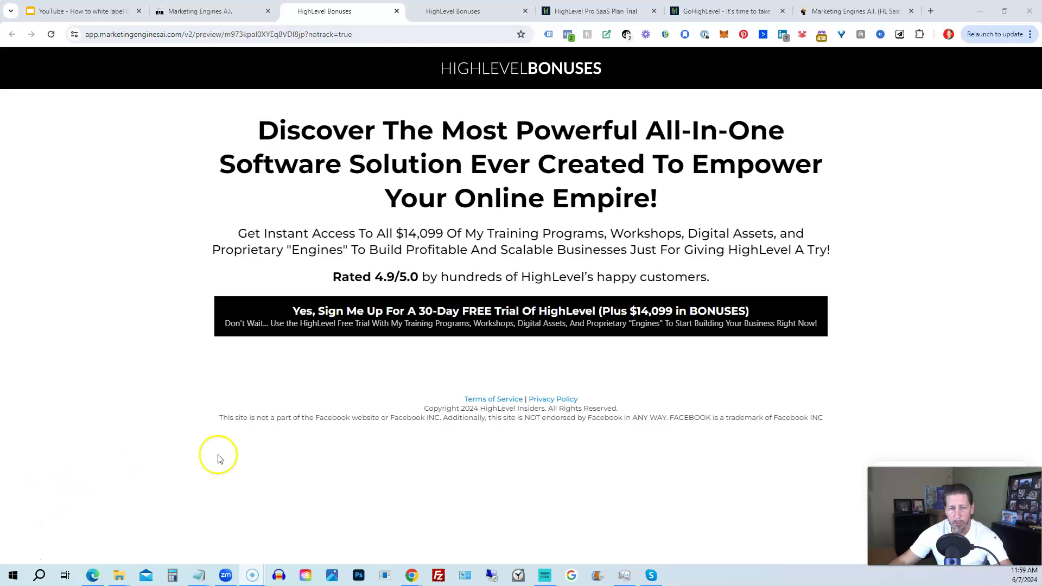
Step: Open the 'Yes, Sign Me Up' free-trial form, then move to the other HighLevel Bonuses page
{"action": "left_click", "coordinate": [389, 332]}
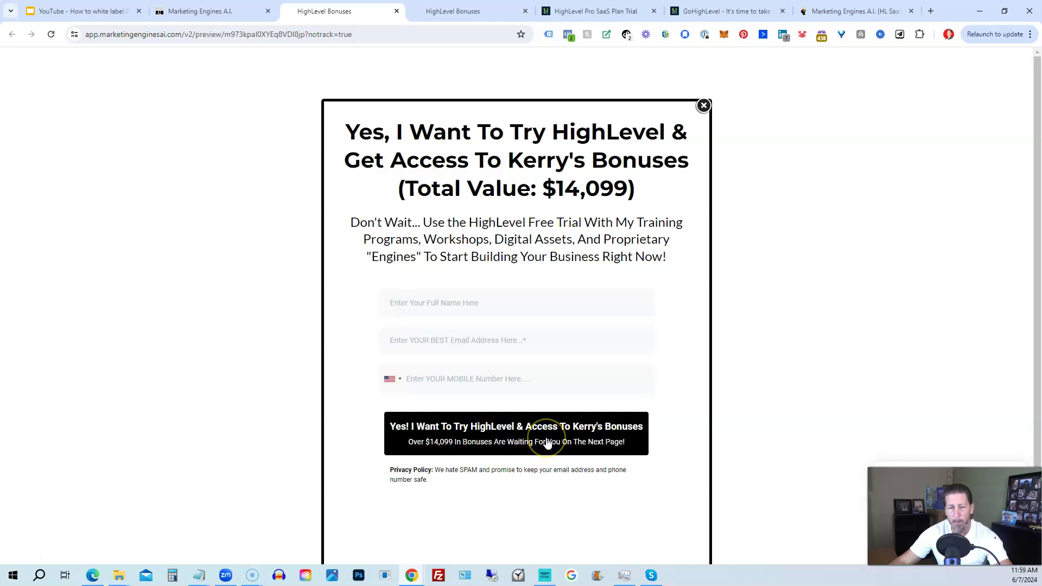
{"action": "left_click", "coordinate": [464, 11]}
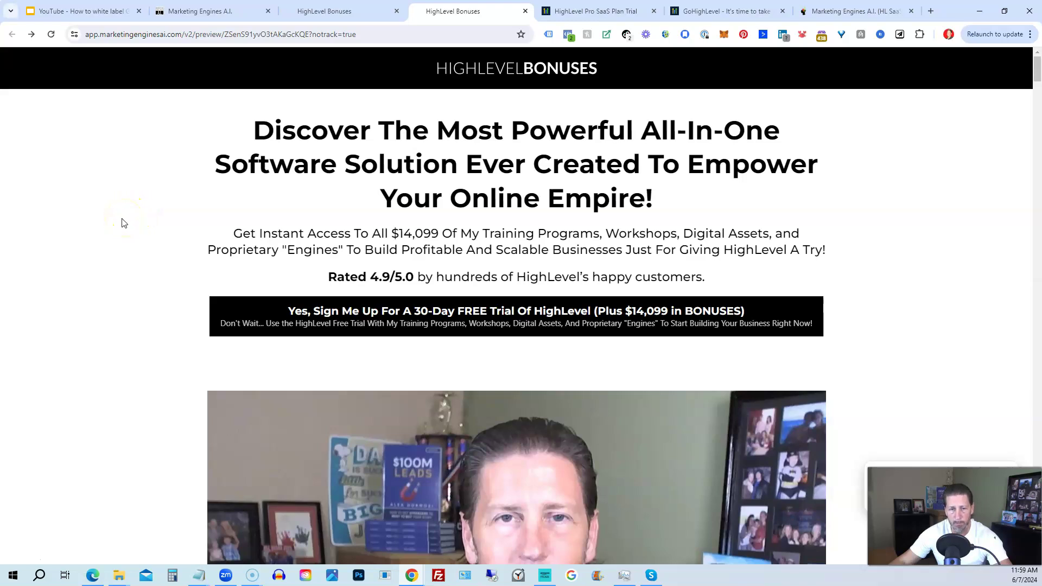
Step: Read down past the headline, video and Insiders sections to the $299.99 Training Programs masterclass cards
{"action": "scroll", "coordinate": [124, 223], "scroll_direction": "down", "scroll_amount": 5}
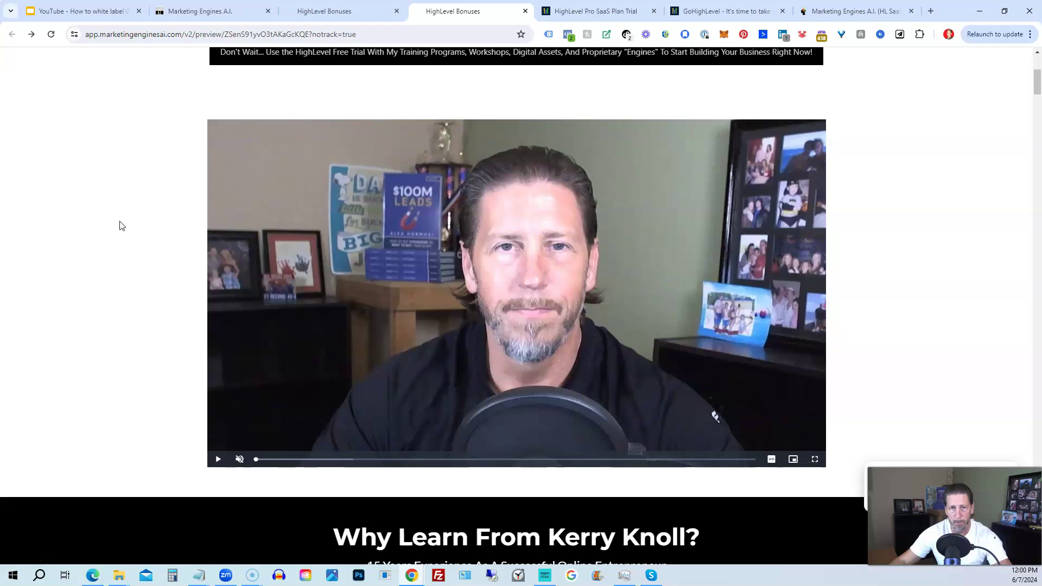
{"action": "scroll", "coordinate": [117, 227], "scroll_direction": "down", "scroll_amount": 4}
{"action": "scroll", "coordinate": [113, 228], "scroll_direction": "down", "scroll_amount": 6}
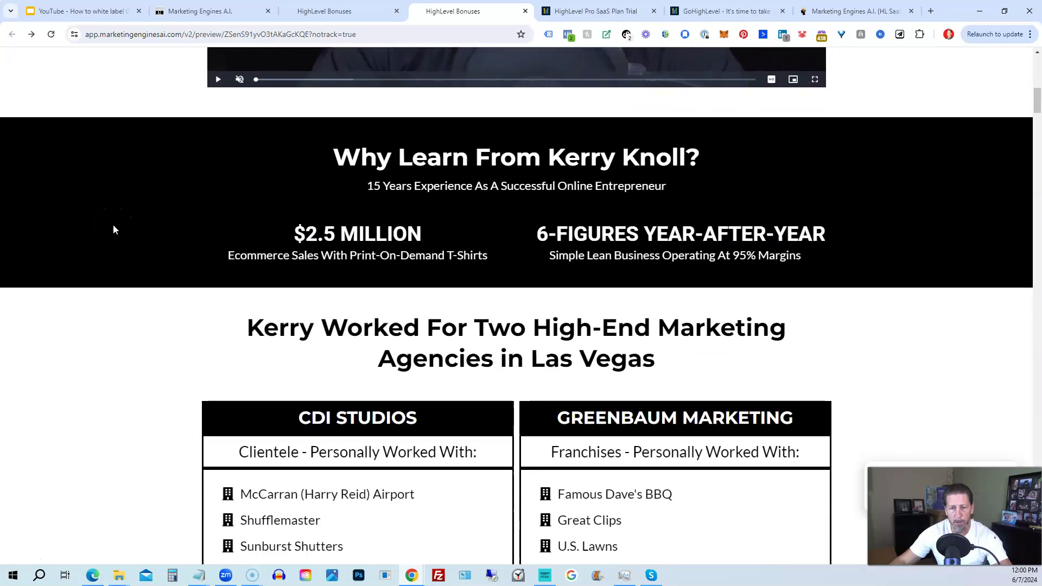
{"action": "scroll", "coordinate": [112, 230], "scroll_direction": "down", "scroll_amount": 3}
{"action": "scroll", "coordinate": [110, 233], "scroll_direction": "down", "scroll_amount": 6}
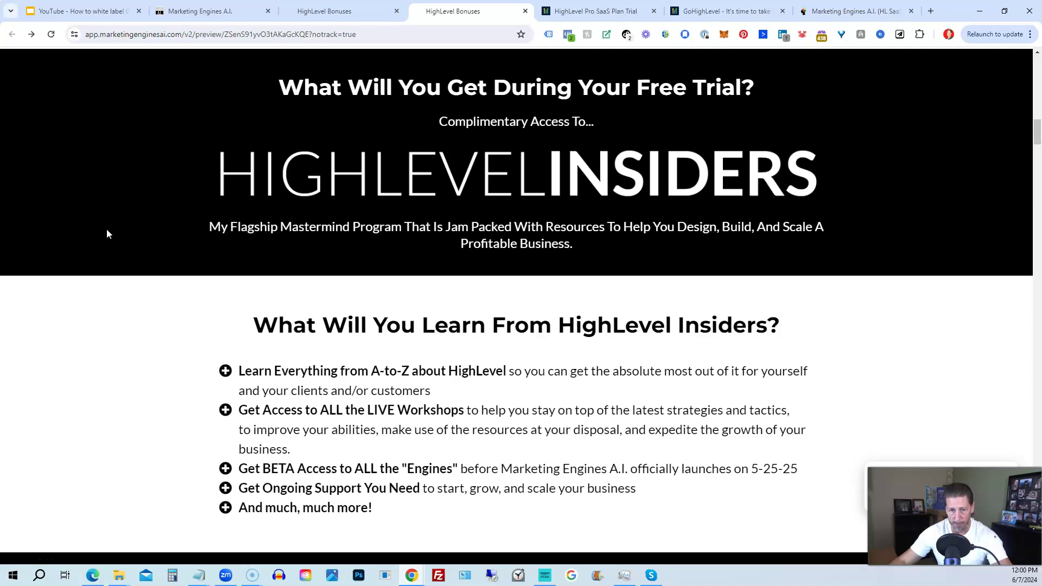
{"action": "scroll", "coordinate": [117, 265], "scroll_direction": "down", "scroll_amount": 7}
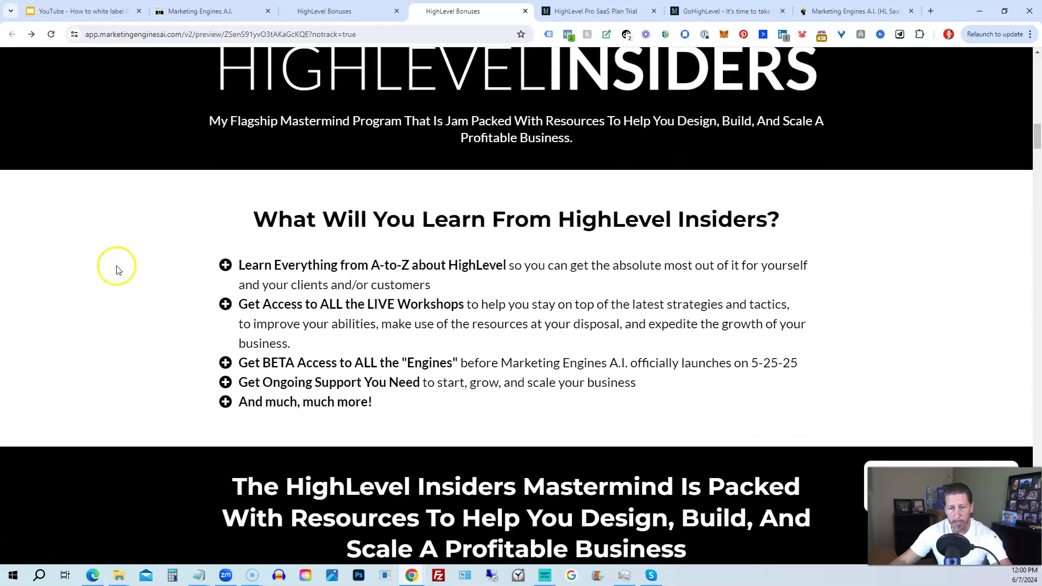
{"action": "scroll", "coordinate": [109, 264], "scroll_direction": "down", "scroll_amount": 4}
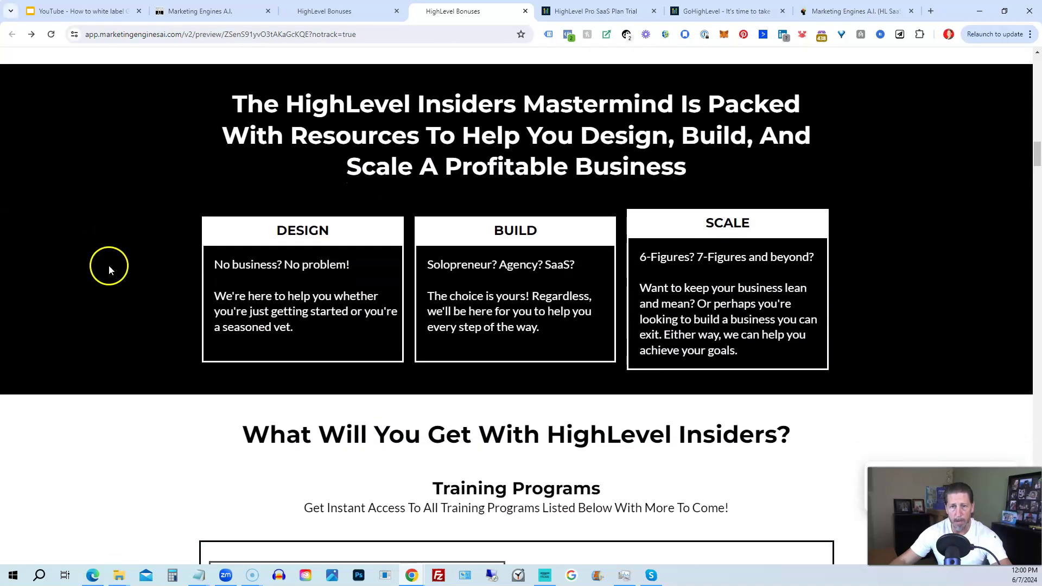
{"action": "scroll", "coordinate": [107, 268], "scroll_direction": "down", "scroll_amount": 6}
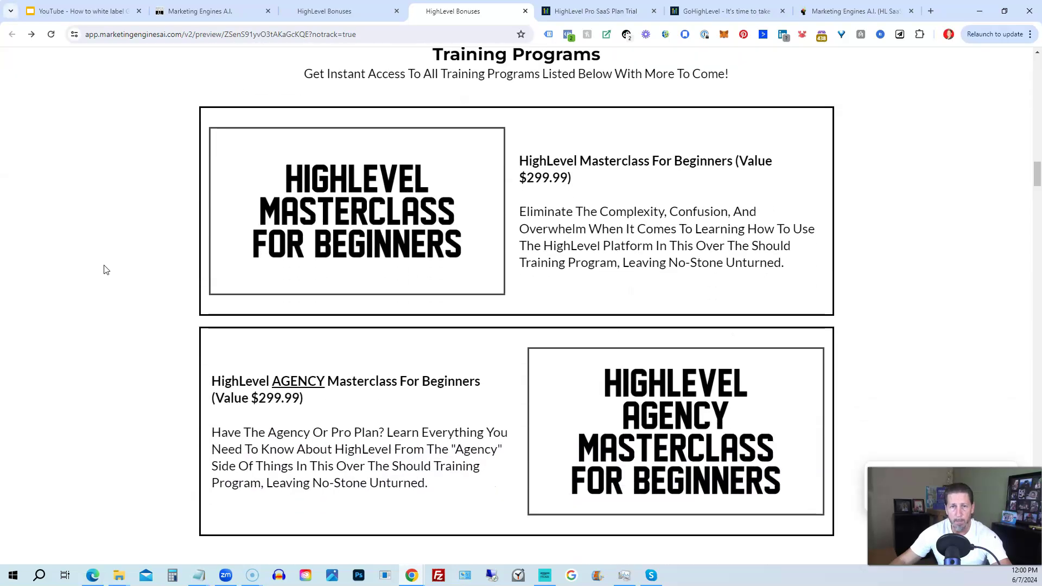
{"action": "left_click", "coordinate": [106, 263]}
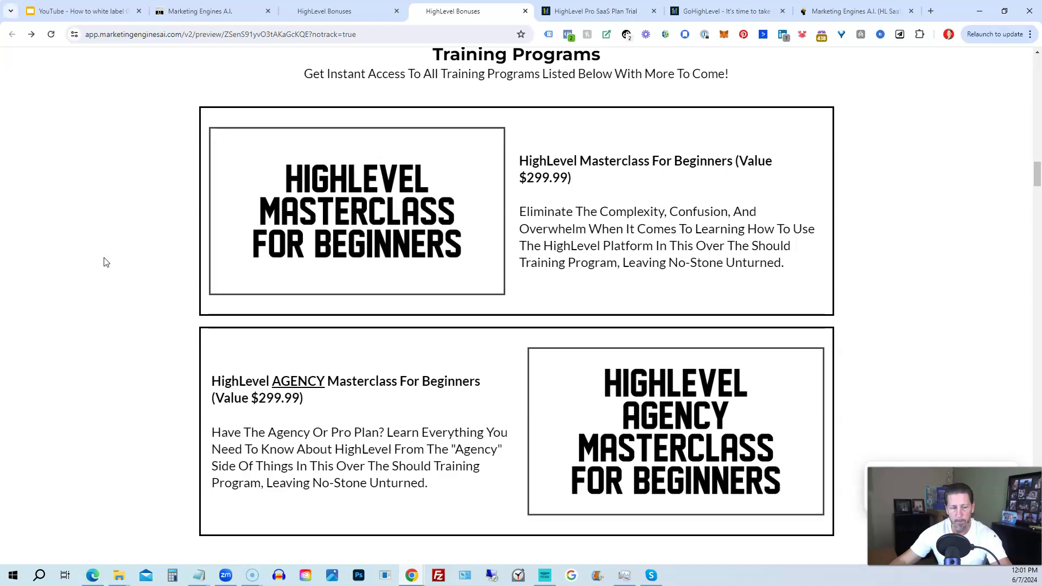
Step: Scroll through the A.I. BETA Access cards to the Reputation Review and Customer Referral engines
{"action": "scroll", "coordinate": [105, 262], "scroll_direction": "down", "scroll_amount": 9}
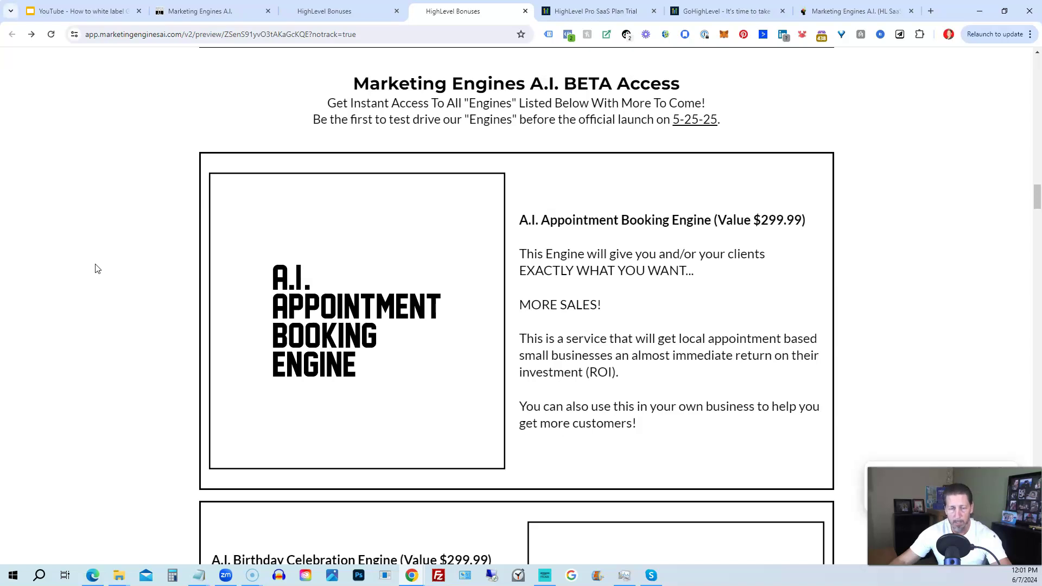
{"action": "scroll", "coordinate": [97, 268], "scroll_direction": "down", "scroll_amount": 8}
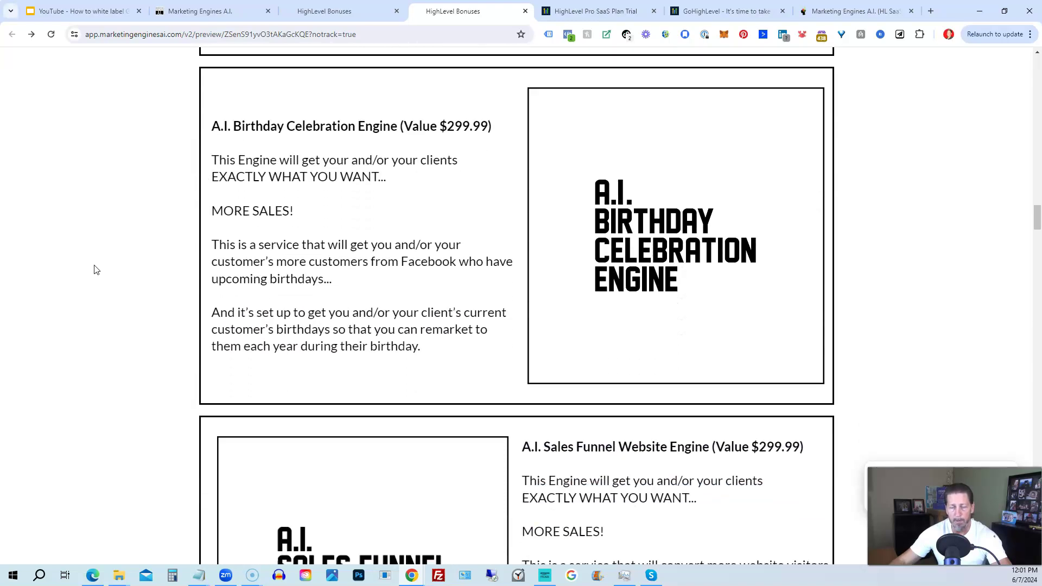
{"action": "scroll", "coordinate": [96, 270], "scroll_direction": "down", "scroll_amount": 7}
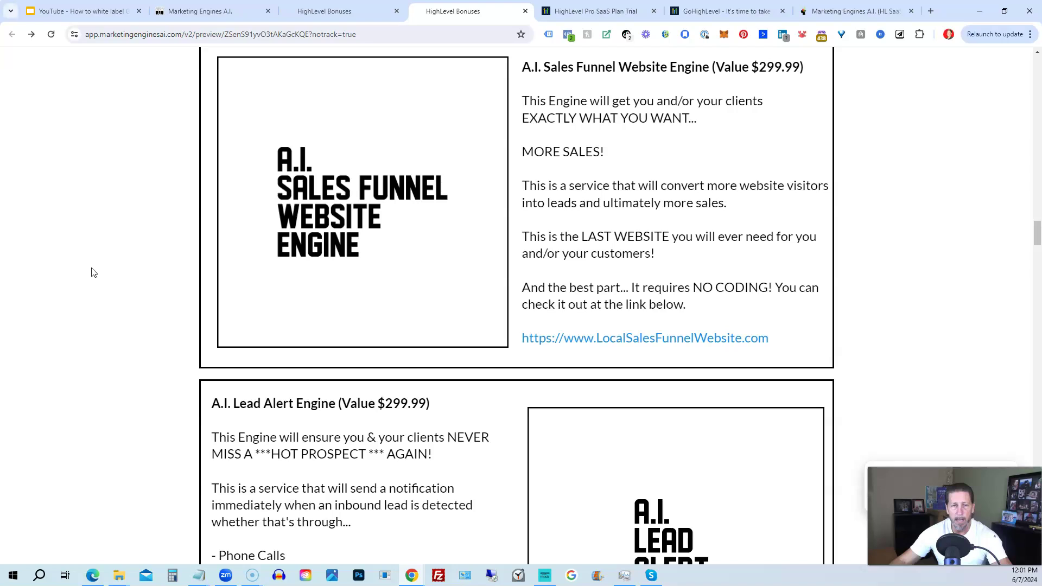
{"action": "scroll", "coordinate": [93, 272], "scroll_direction": "down", "scroll_amount": 5}
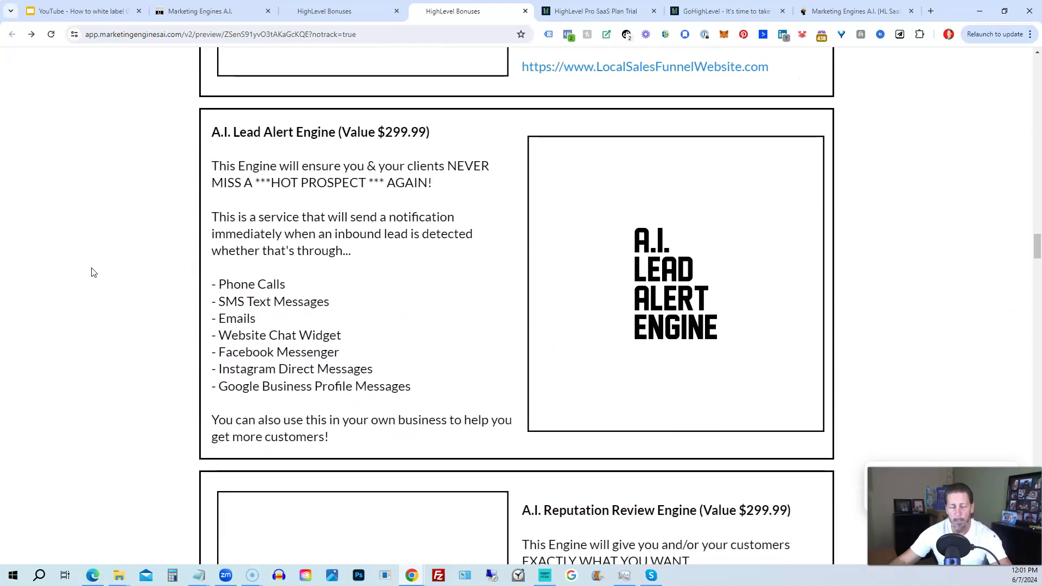
{"action": "scroll", "coordinate": [94, 272], "scroll_direction": "down", "scroll_amount": 6}
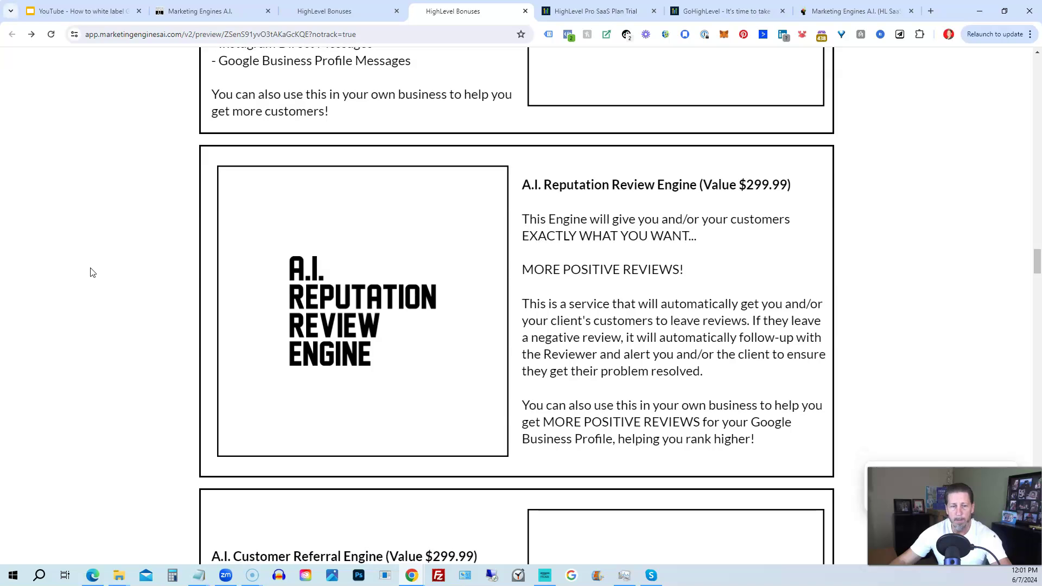
{"action": "scroll", "coordinate": [92, 273], "scroll_direction": "down", "scroll_amount": 6}
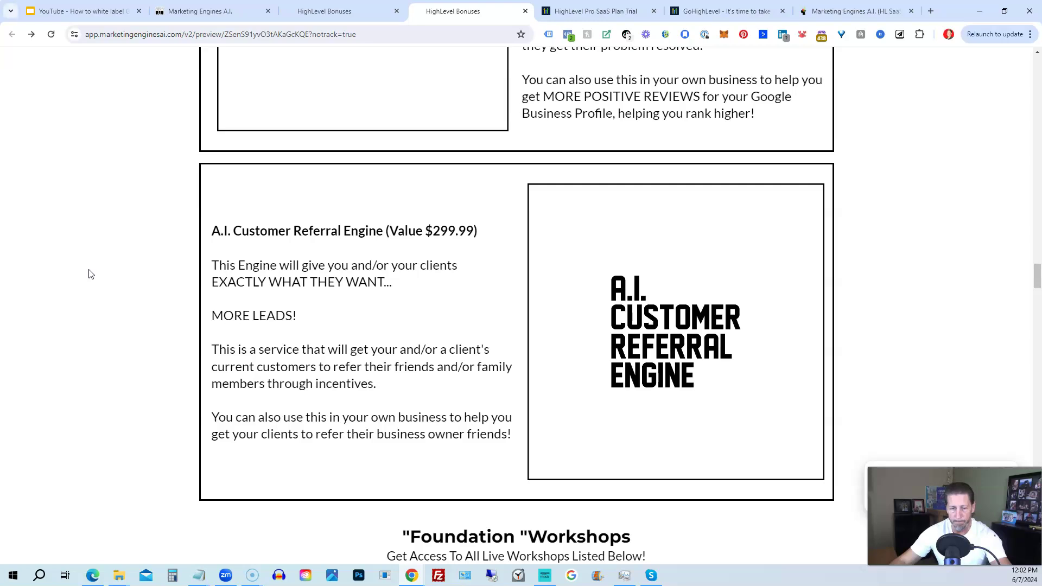
Step: Scroll down to the Foundation Workshops list of Week #1 to Week #14 topics
{"action": "scroll", "coordinate": [90, 274], "scroll_direction": "down", "scroll_amount": 3}
{"action": "scroll", "coordinate": [91, 274], "scroll_direction": "down", "scroll_amount": 5}
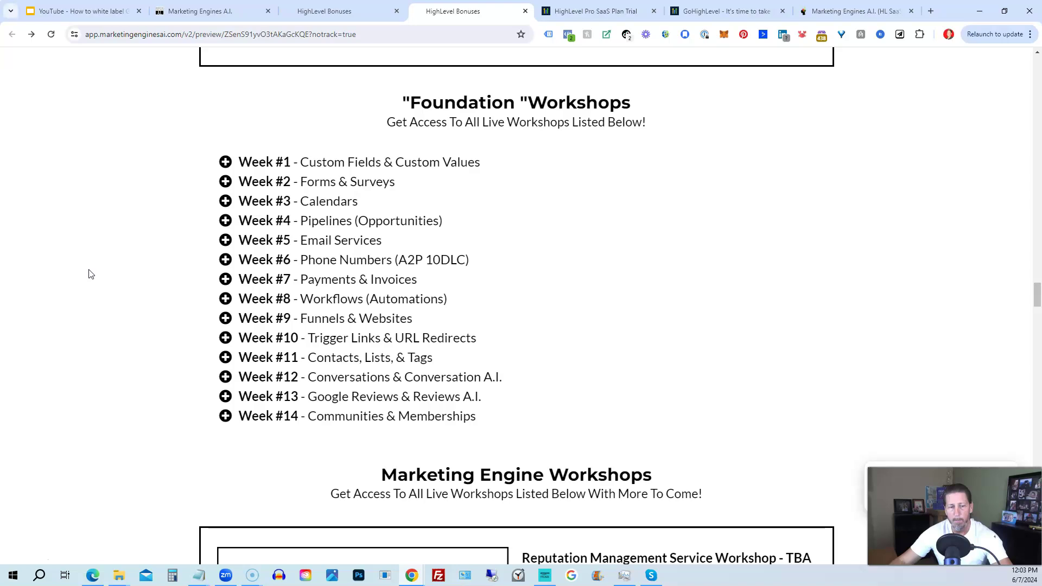
Step: Scroll past the Marketing Engine Workshops cards to the Weekly LIVE Q&A and Private Community extras
{"action": "scroll", "coordinate": [90, 275], "scroll_direction": "down", "scroll_amount": 7}
{"action": "scroll", "coordinate": [90, 274], "scroll_direction": "down", "scroll_amount": 1}
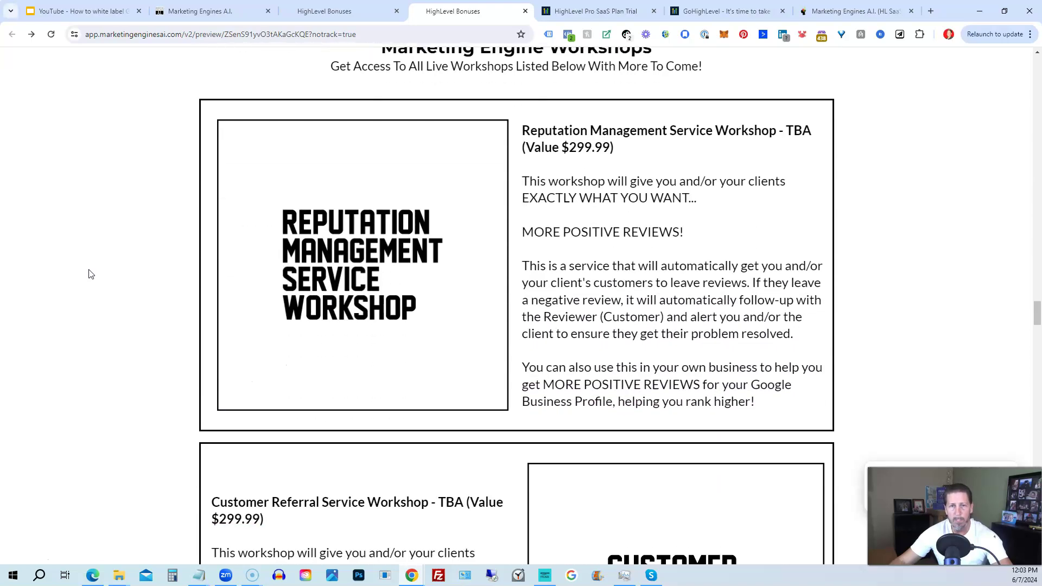
{"action": "scroll", "coordinate": [91, 274], "scroll_direction": "up", "scroll_amount": 1}
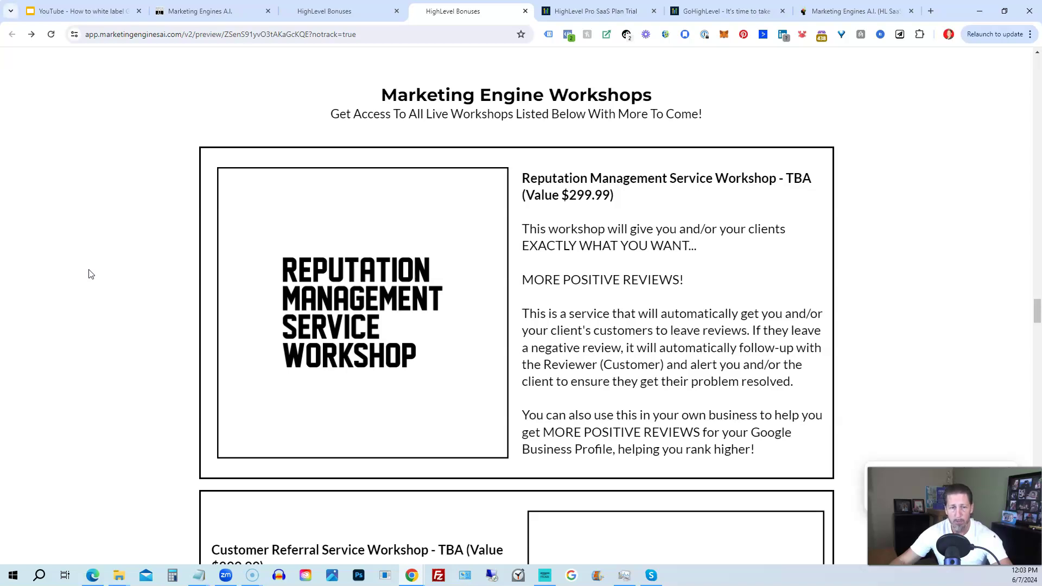
{"action": "scroll", "coordinate": [91, 274], "scroll_direction": "down", "scroll_amount": 6}
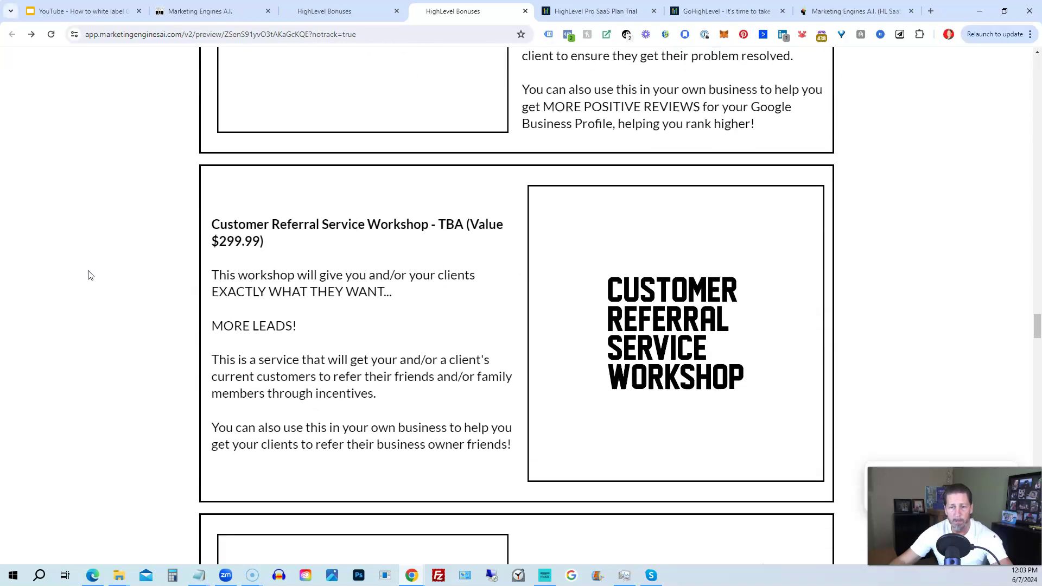
{"action": "scroll", "coordinate": [91, 275], "scroll_direction": "down", "scroll_amount": 6}
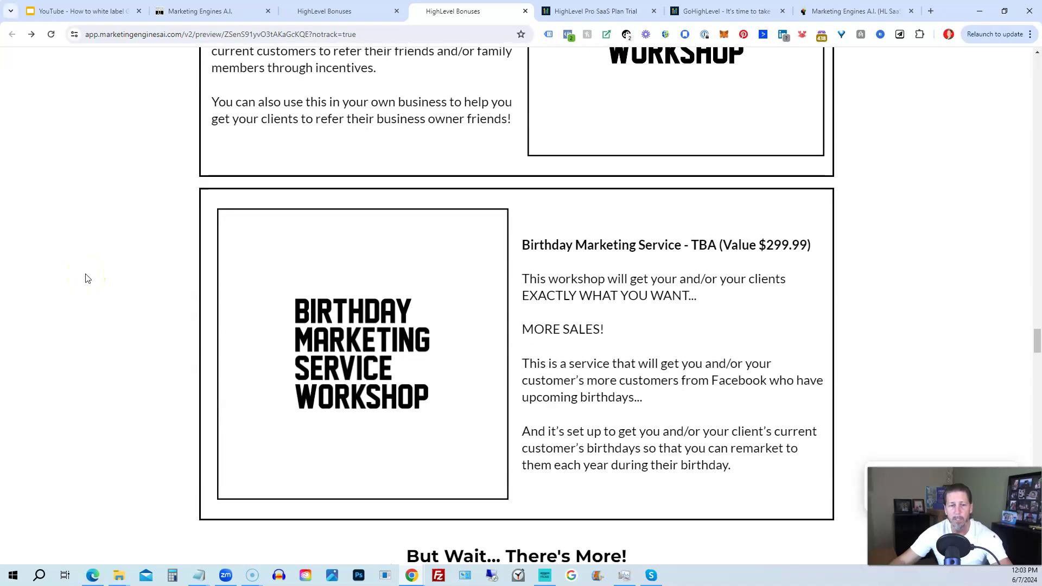
{"action": "scroll", "coordinate": [87, 278], "scroll_direction": "down", "scroll_amount": 6}
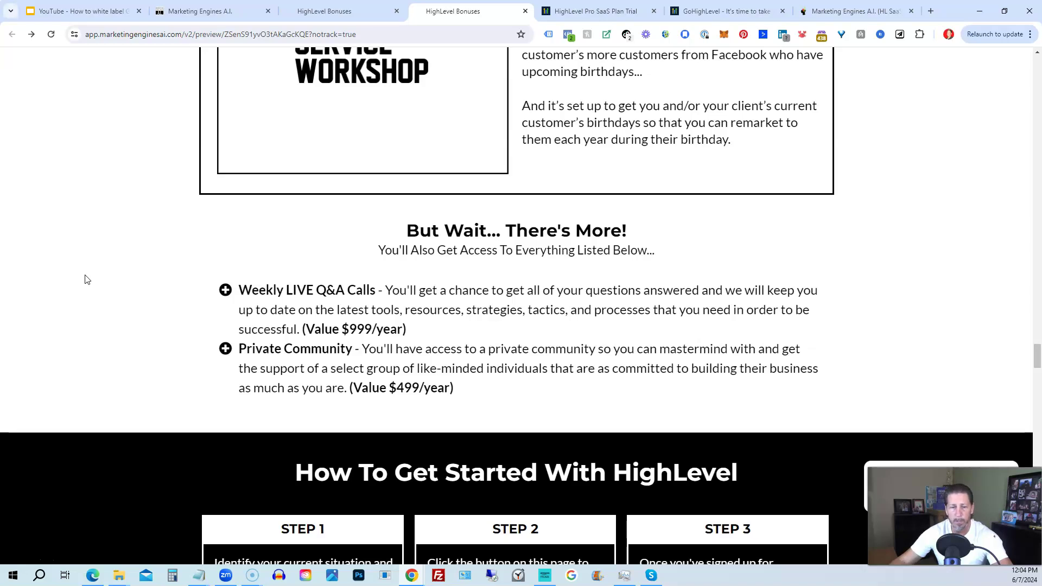
Step: Scroll down through the FAQ and testimonial sections of the bonuses page
{"action": "scroll", "coordinate": [85, 279], "scroll_direction": "down", "scroll_amount": 10}
{"action": "scroll", "coordinate": [85, 279], "scroll_direction": "down", "scroll_amount": 8}
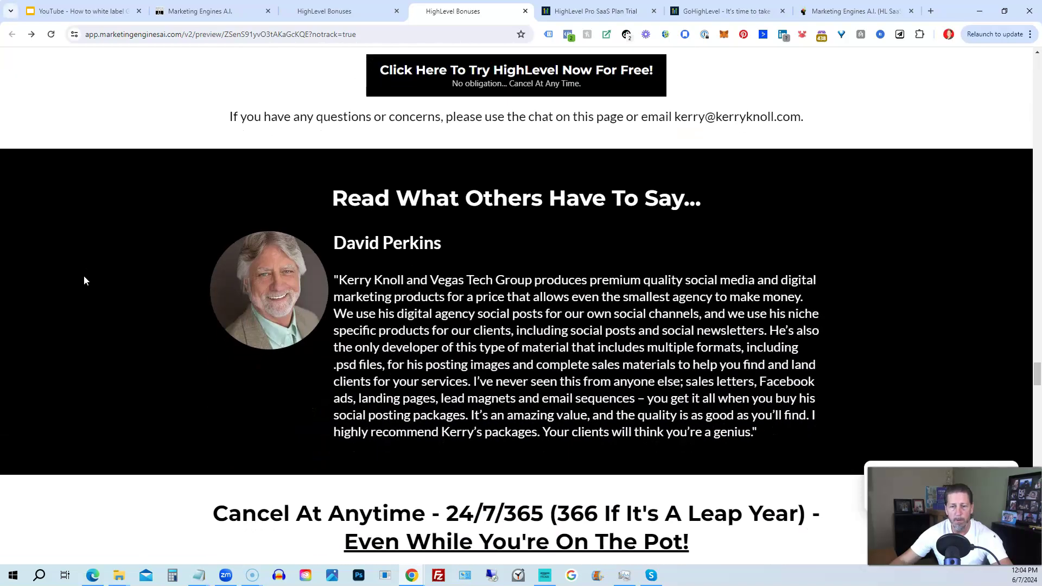
{"action": "scroll", "coordinate": [84, 281], "scroll_direction": "down", "scroll_amount": 3}
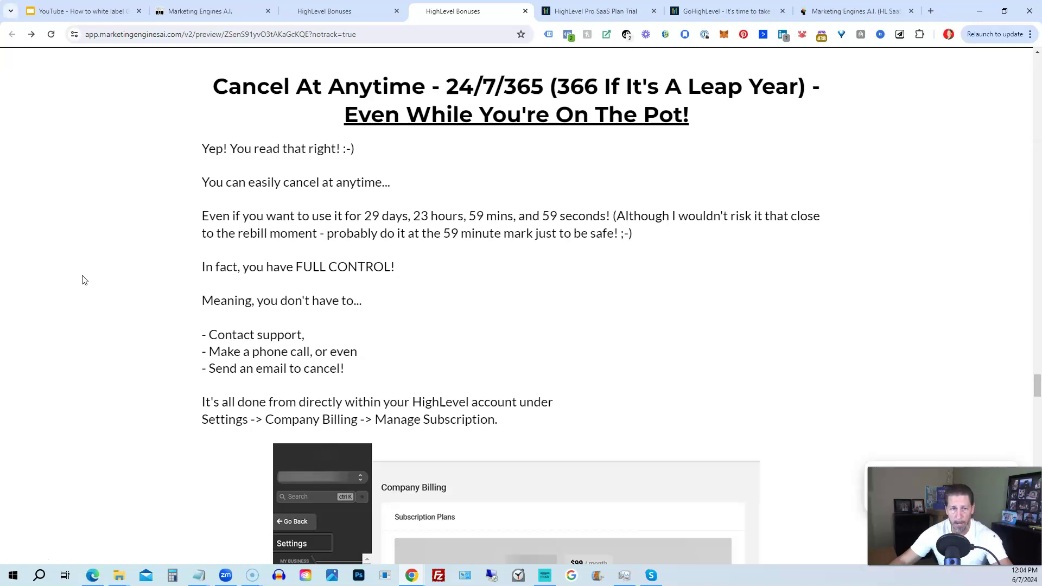
{"action": "scroll", "coordinate": [82, 280], "scroll_direction": "down", "scroll_amount": 10}
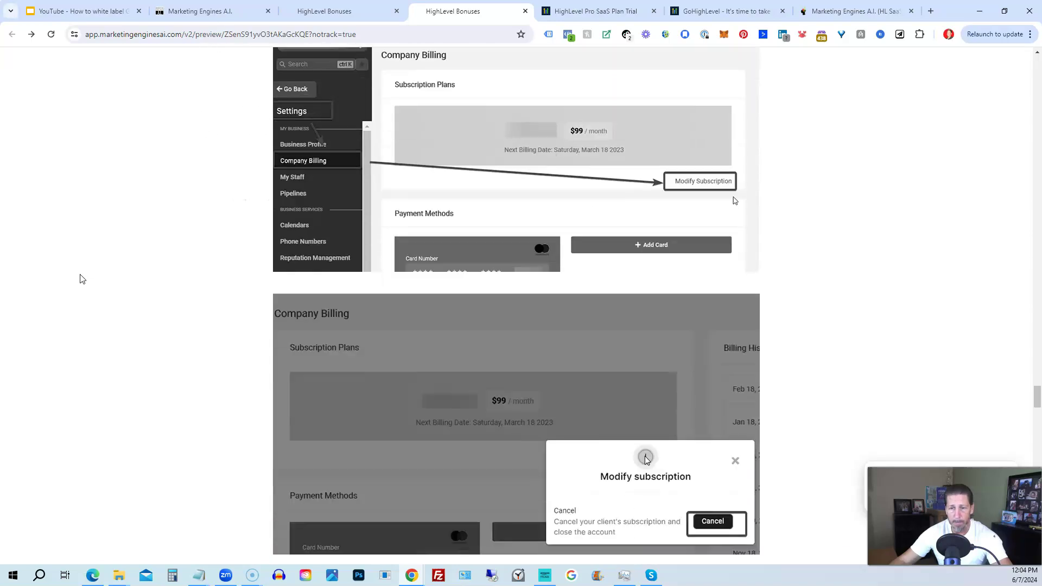
{"action": "scroll", "coordinate": [82, 280], "scroll_direction": "down", "scroll_amount": 5}
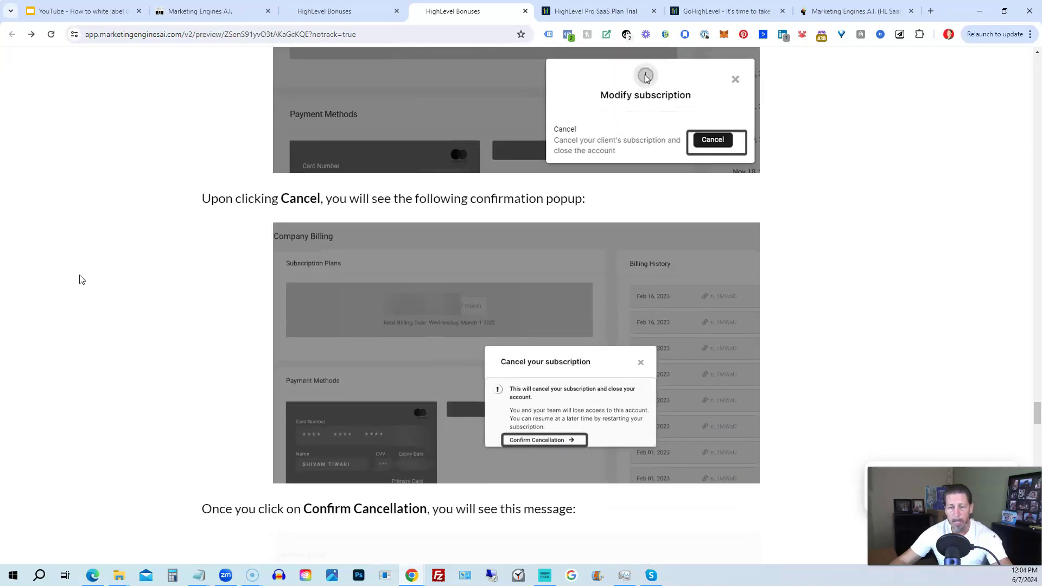
{"action": "scroll", "coordinate": [82, 280], "scroll_direction": "down", "scroll_amount": 6}
{"action": "scroll", "coordinate": [79, 279], "scroll_direction": "down", "scroll_amount": 9}
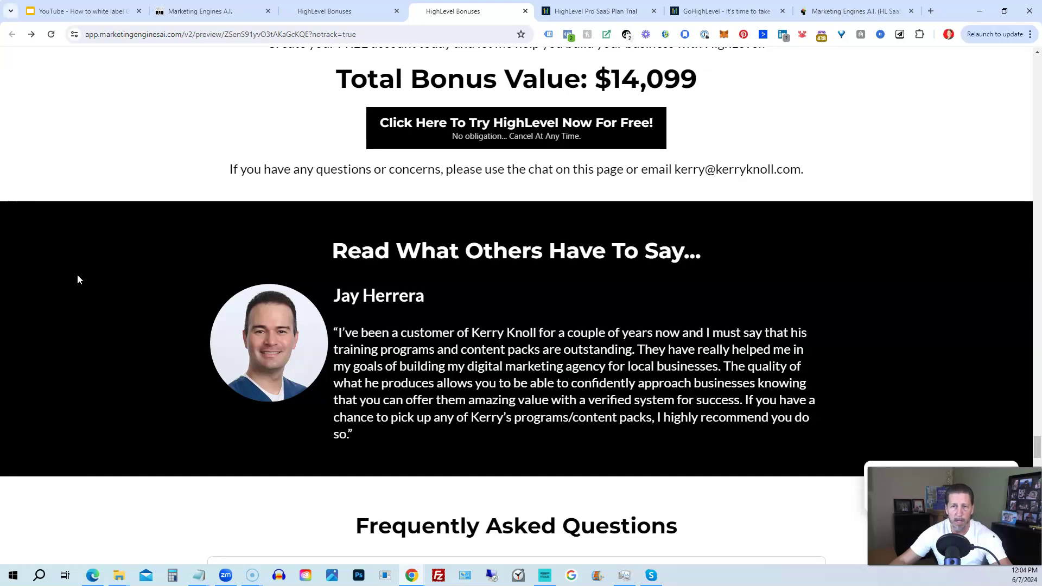
{"action": "scroll", "coordinate": [77, 280], "scroll_direction": "down", "scroll_amount": 8}
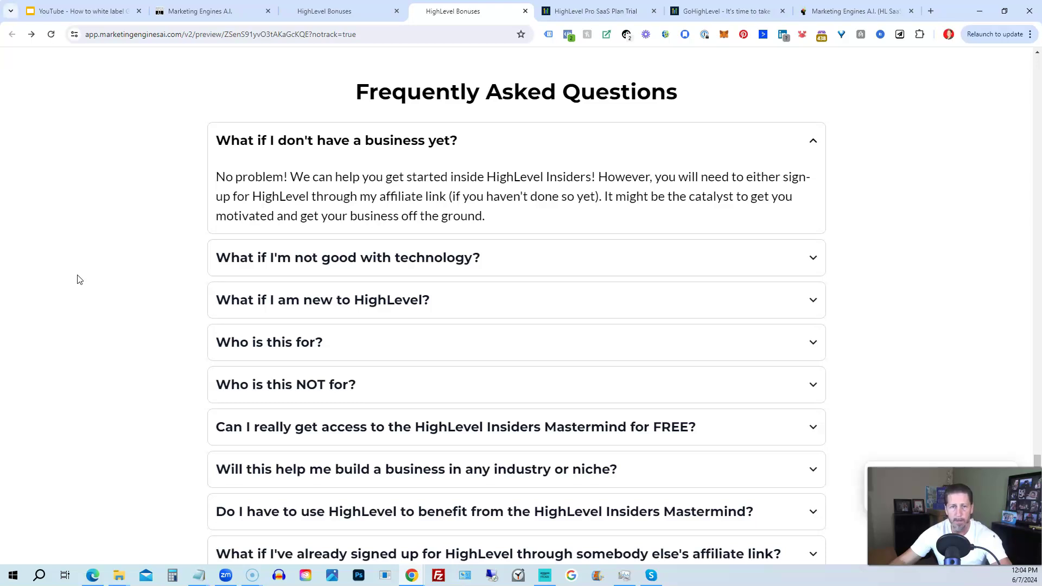
{"action": "scroll", "coordinate": [78, 279], "scroll_direction": "down", "scroll_amount": 1}
Step: Continue down to the $14,099 Total Bonus Value and the Important Disclosure section
{"action": "scroll", "coordinate": [77, 280], "scroll_direction": "up", "scroll_amount": 1}
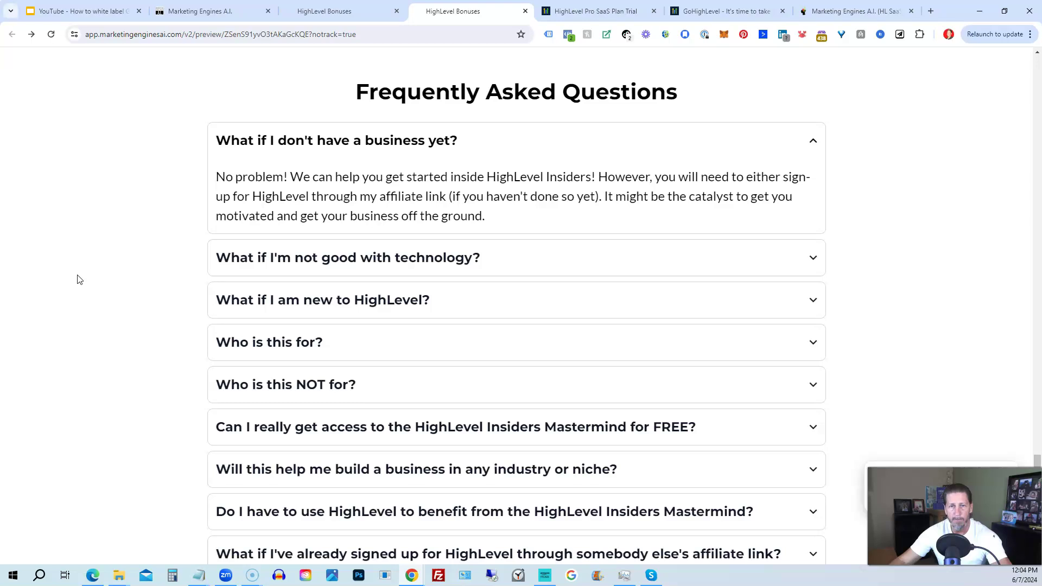
{"action": "scroll", "coordinate": [77, 280], "scroll_direction": "down", "scroll_amount": 3}
{"action": "scroll", "coordinate": [77, 280], "scroll_direction": "down", "scroll_amount": 7}
{"action": "scroll", "coordinate": [77, 279], "scroll_direction": "down", "scroll_amount": 3}
{"action": "scroll", "coordinate": [77, 279], "scroll_direction": "down", "scroll_amount": 1}
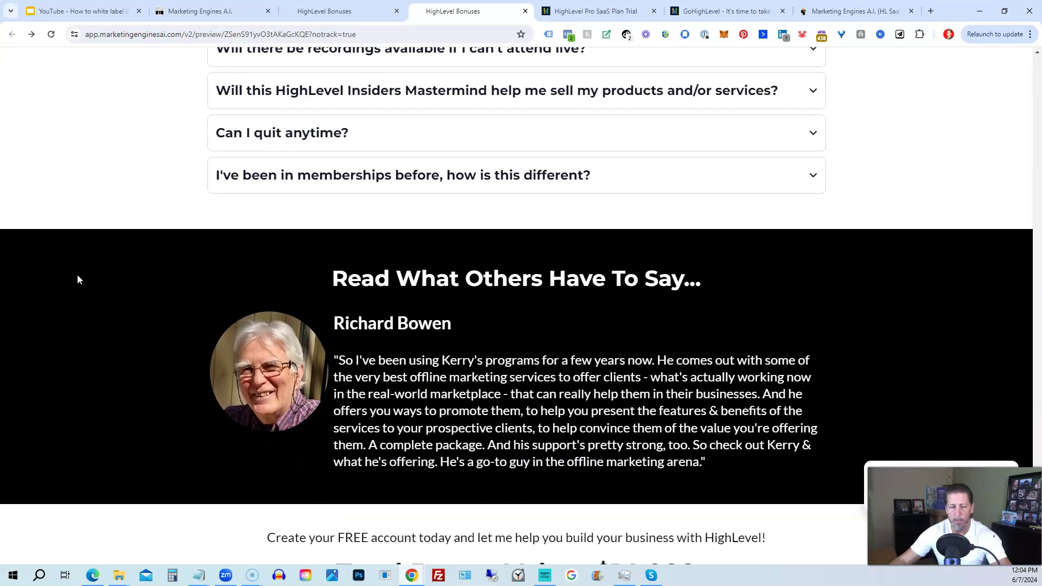
{"action": "scroll", "coordinate": [77, 280], "scroll_direction": "down", "scroll_amount": 7}
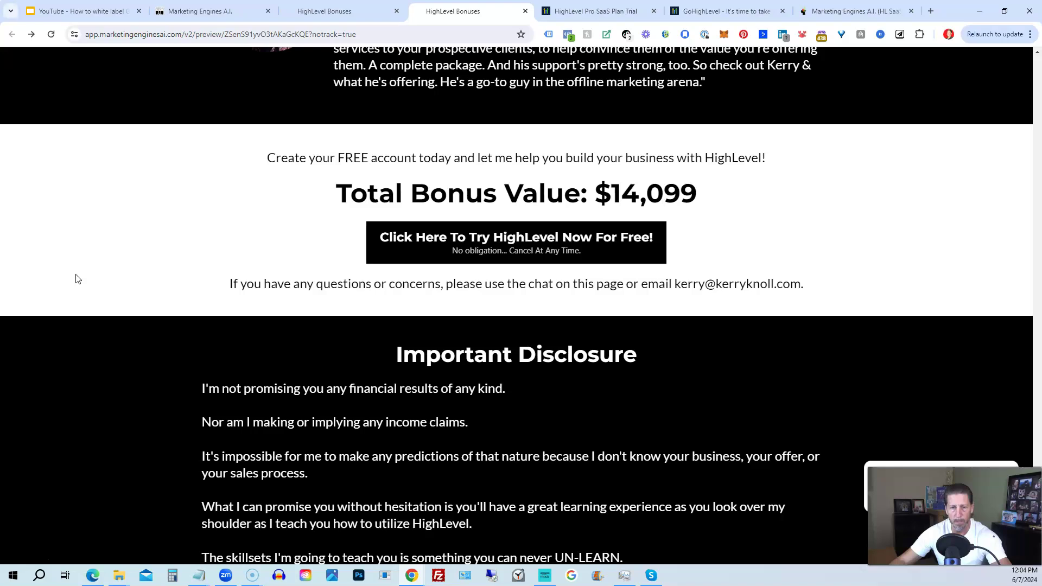
{"action": "scroll", "coordinate": [77, 279], "scroll_direction": "down", "scroll_amount": 1}
{"action": "scroll", "coordinate": [77, 279], "scroll_direction": "down", "scroll_amount": 1}
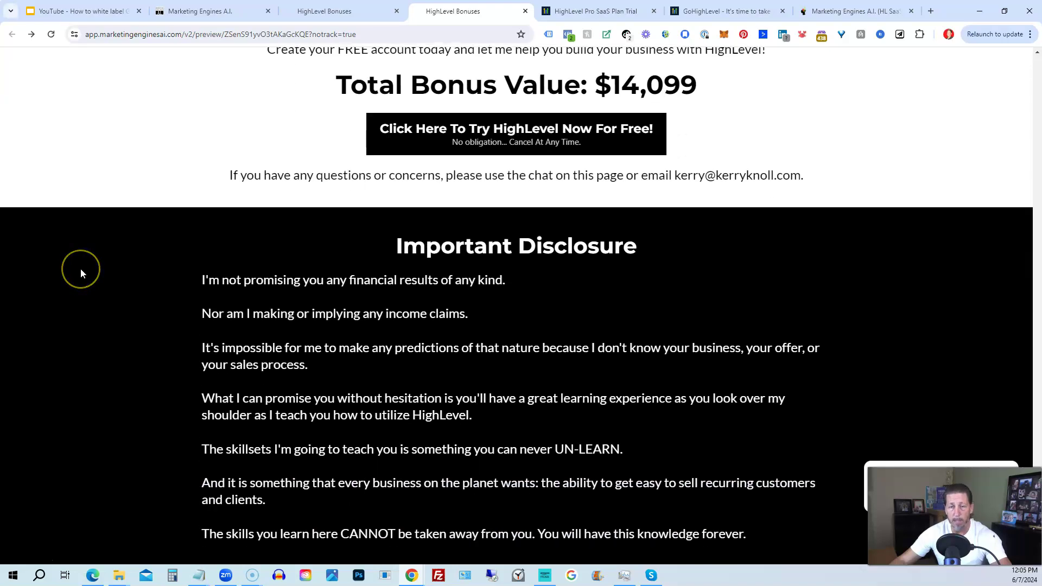
Step: Open the 'Try HighLevel Now For FREE!' popup and check its purchase, trial and upgrade links
{"action": "left_click", "coordinate": [130, 241]}
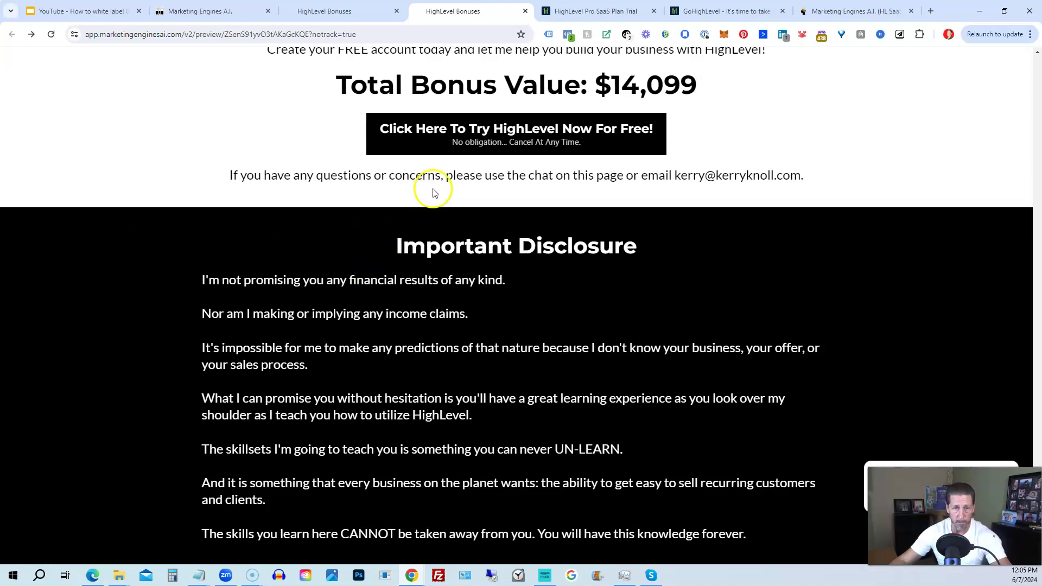
{"action": "left_click", "coordinate": [442, 143]}
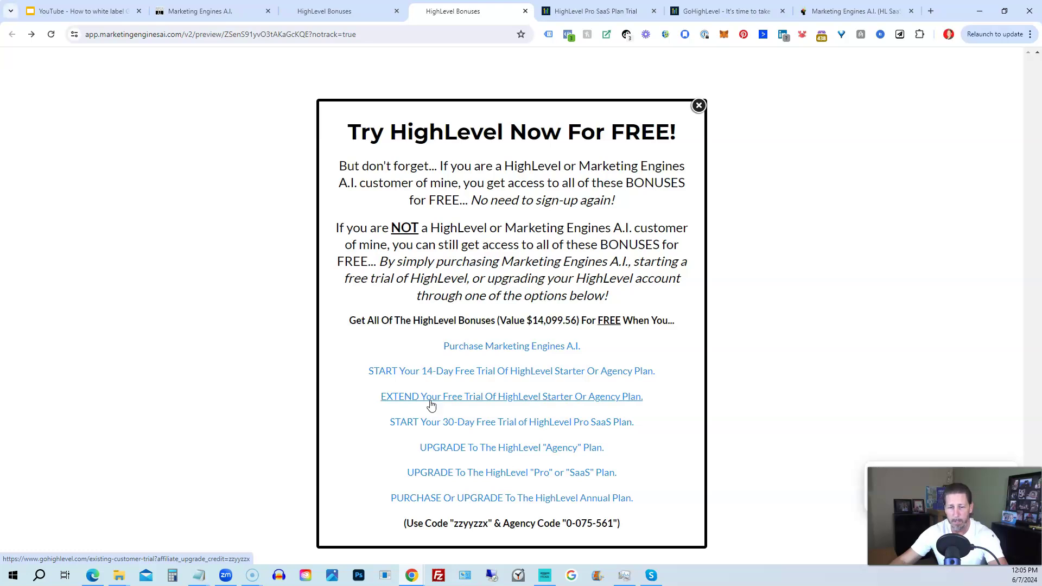
{"action": "left_click", "coordinate": [421, 400]}
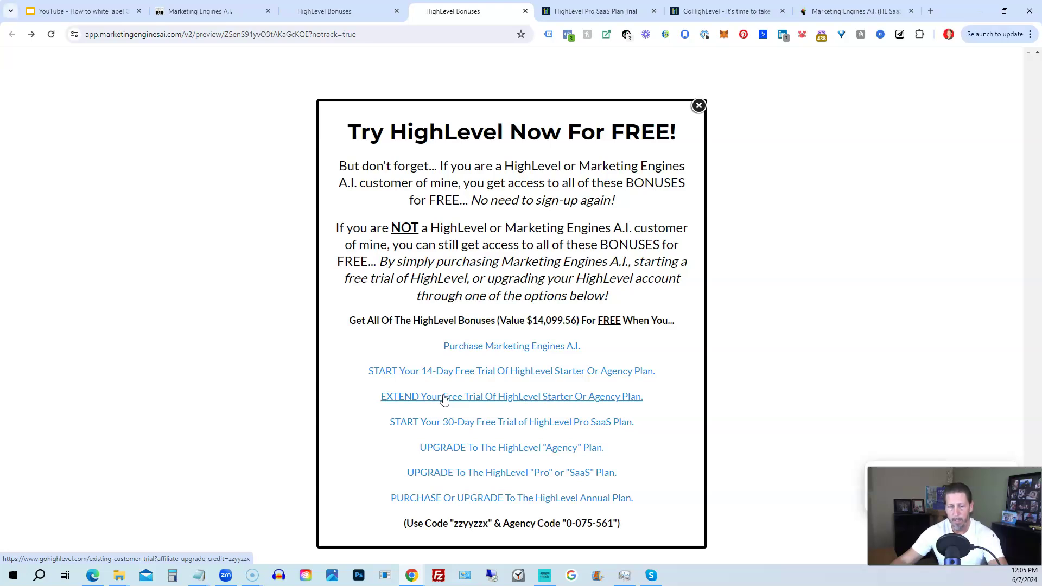
{"action": "left_click", "coordinate": [438, 424]}
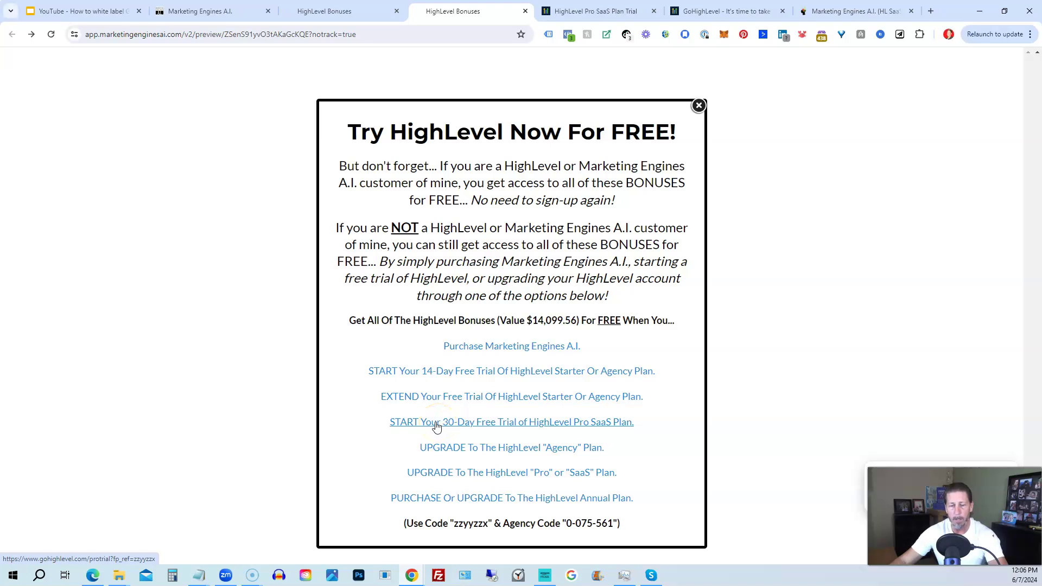
{"action": "left_click", "coordinate": [449, 423]}
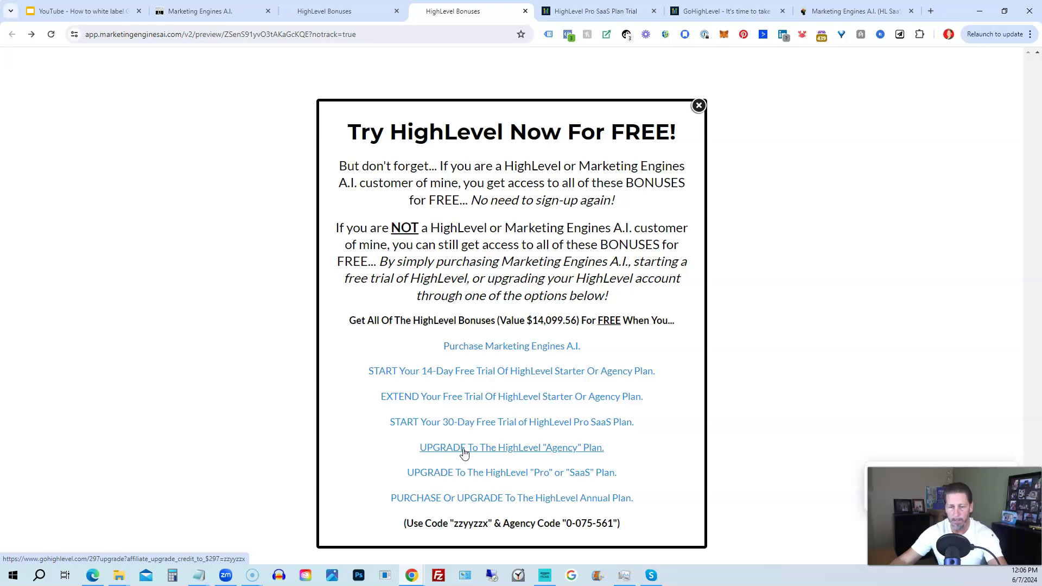
{"action": "left_click", "coordinate": [444, 475]}
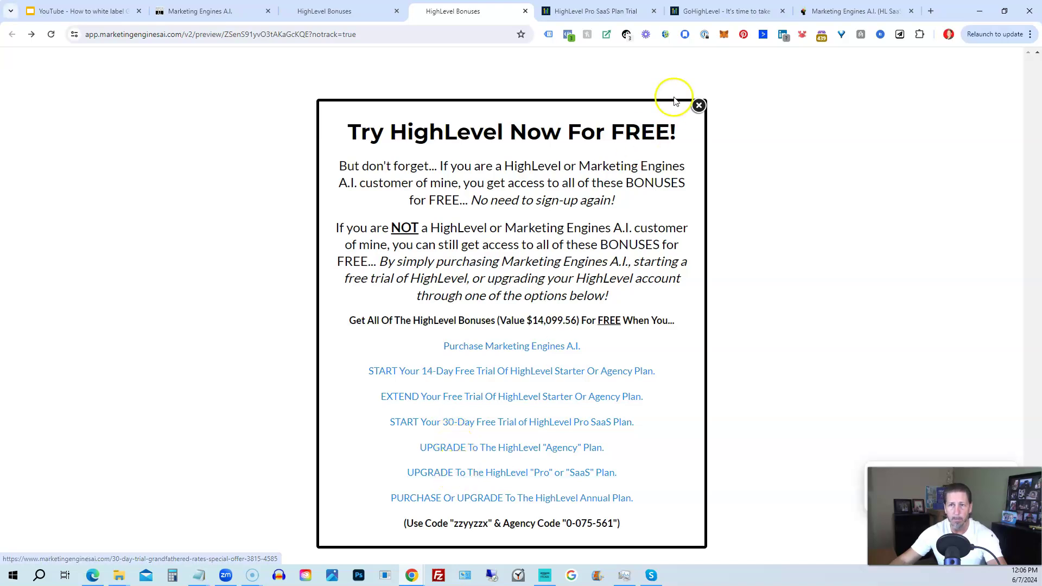
{"action": "left_click", "coordinate": [704, 12]}
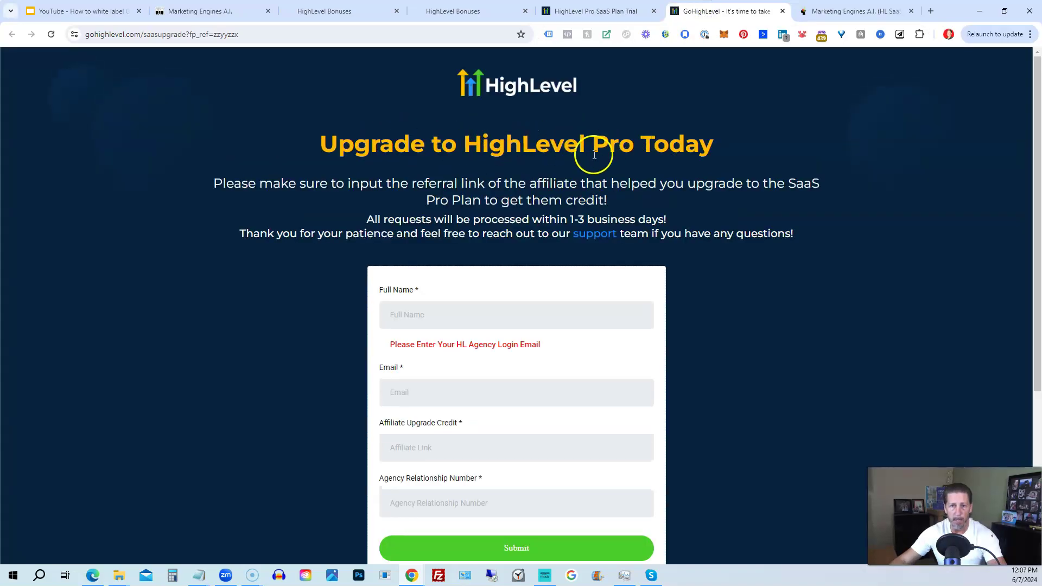
{"action": "scroll", "coordinate": [309, 243], "scroll_direction": "down", "scroll_amount": 2}
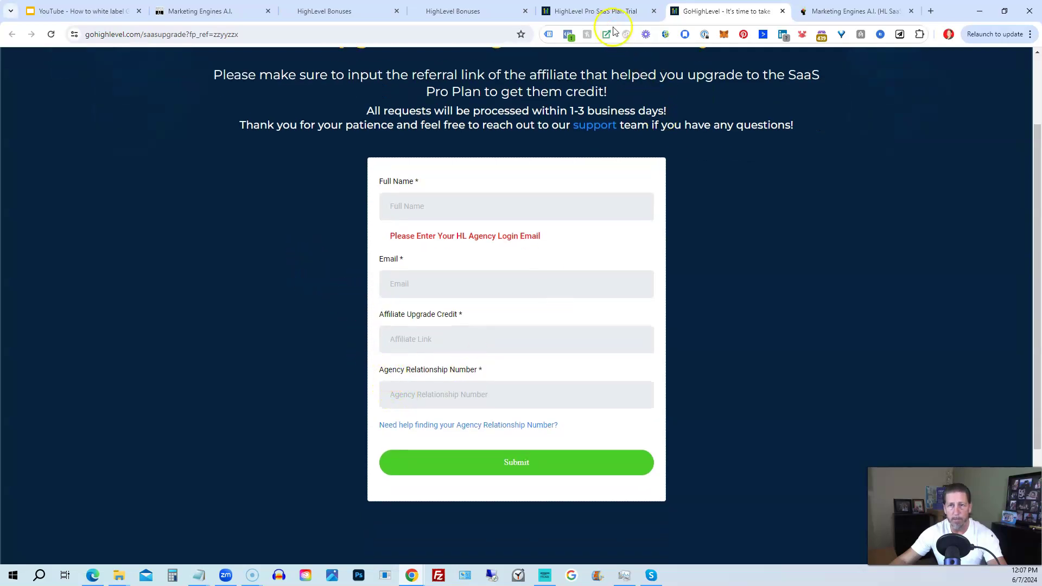
{"action": "left_click", "coordinate": [597, 11]}
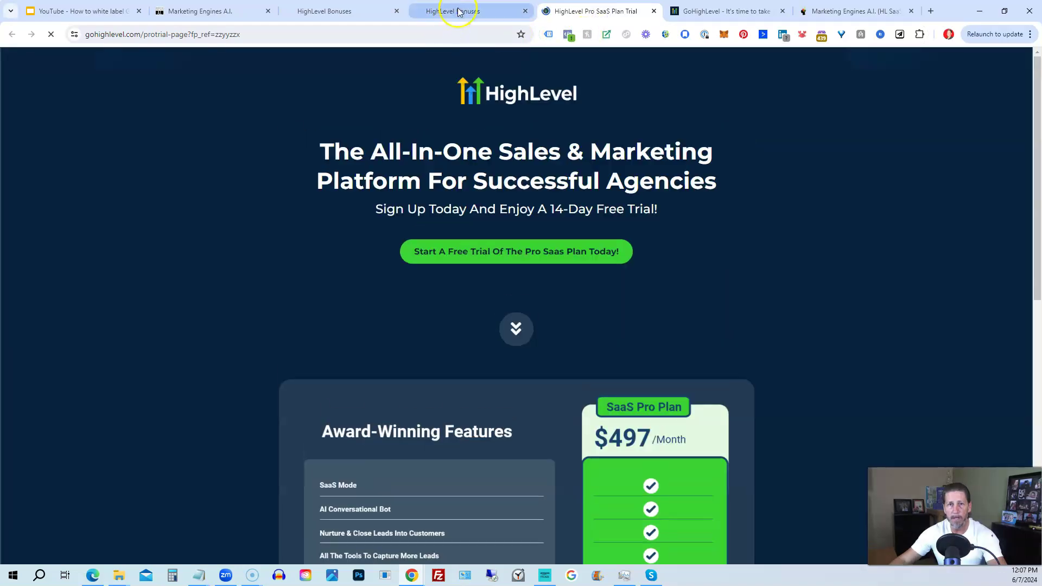
{"action": "left_click", "coordinate": [458, 12]}
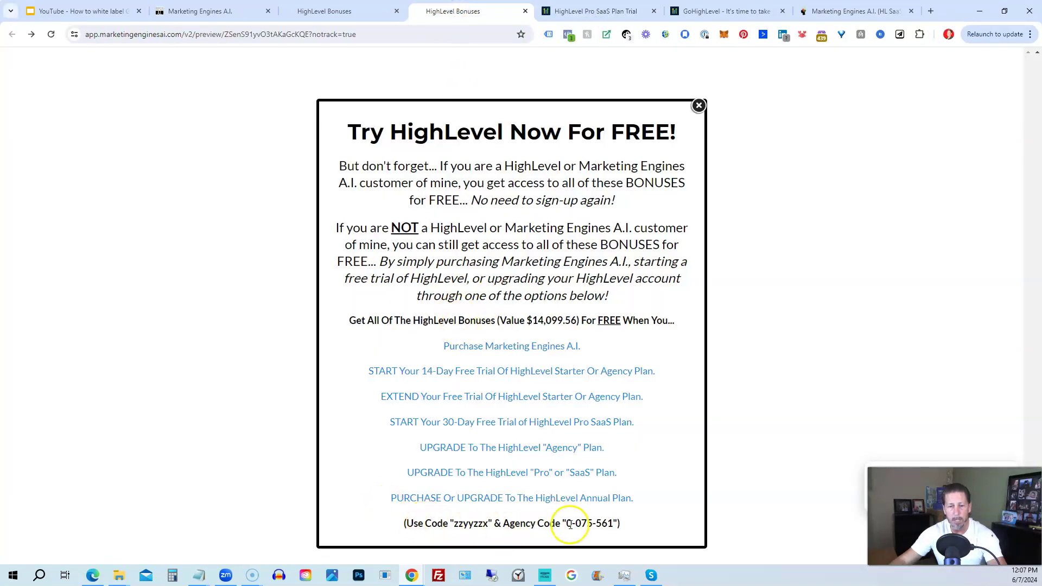
{"action": "left_click_drag", "start_coordinate": [613, 523], "coordinate": [612, 522]}
{"action": "left_click_drag", "start_coordinate": [455, 522], "coordinate": [490, 524]}
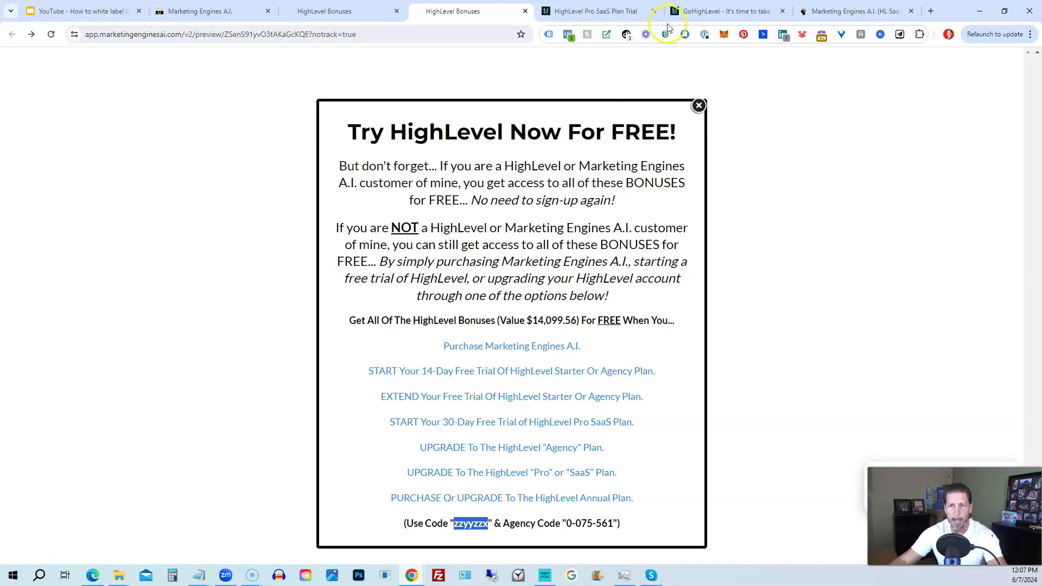
{"action": "left_click", "coordinate": [689, 10]}
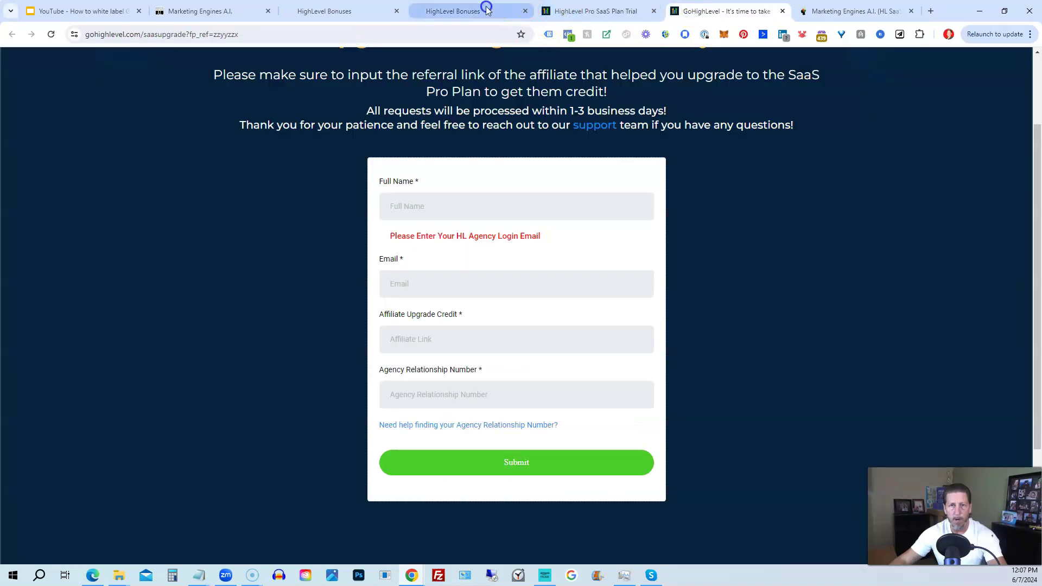
{"action": "left_click", "coordinate": [485, 10]}
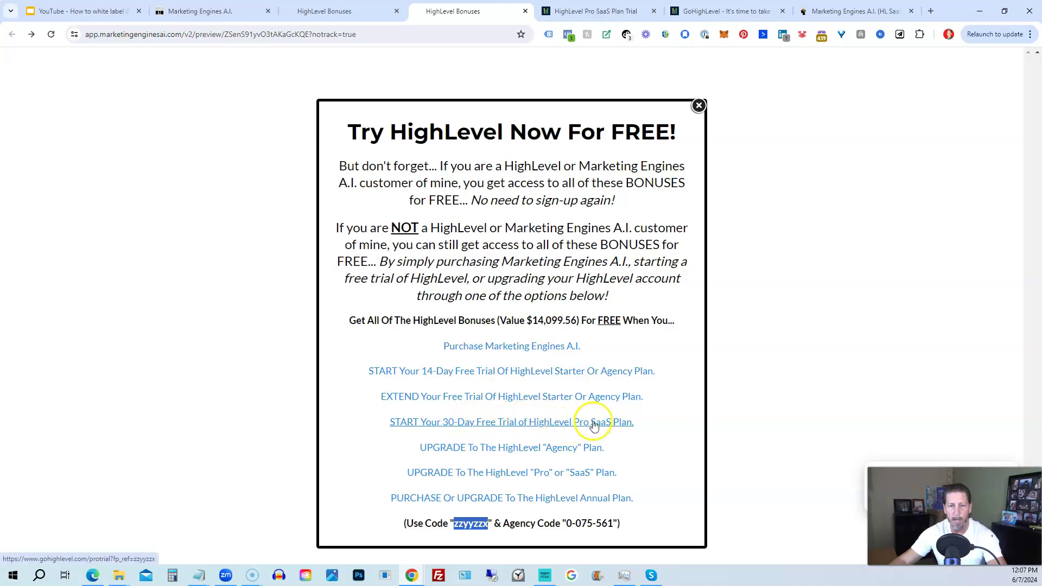
Step: Switch to the Pro SaaS Plan Trial tab and review its $497/month 14-day trial features
{"action": "left_click", "coordinate": [590, 12]}
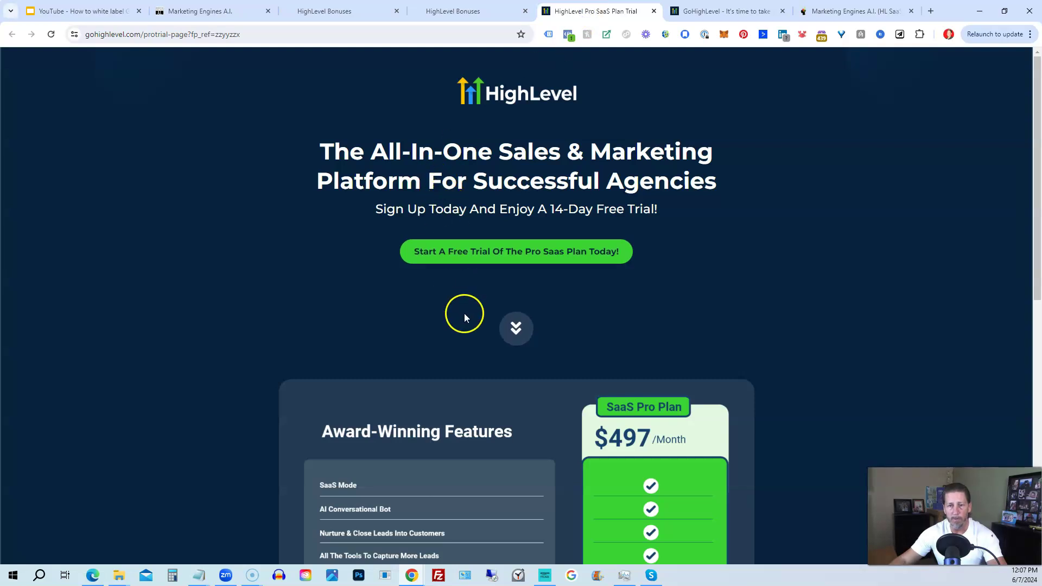
{"action": "scroll", "coordinate": [464, 313], "scroll_direction": "down", "scroll_amount": 5}
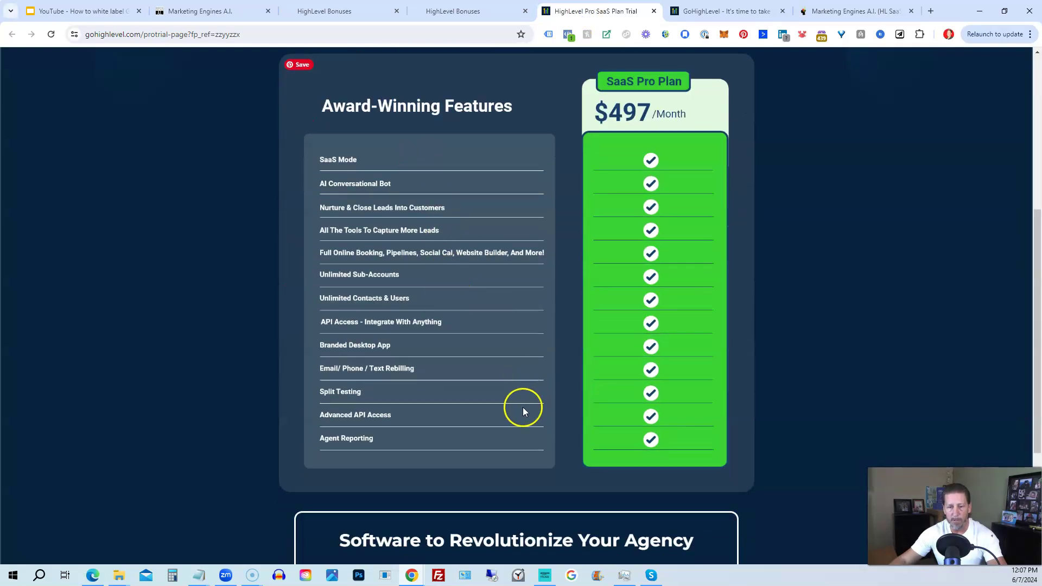
{"action": "scroll", "coordinate": [518, 412], "scroll_direction": "down", "scroll_amount": 4}
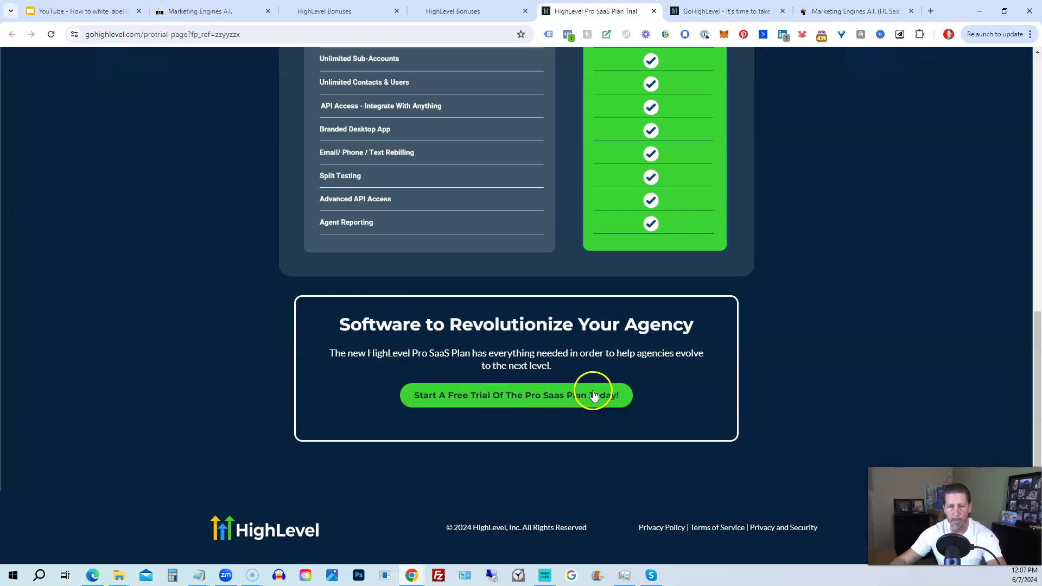
{"action": "scroll", "coordinate": [525, 340], "scroll_direction": "up", "scroll_amount": 1}
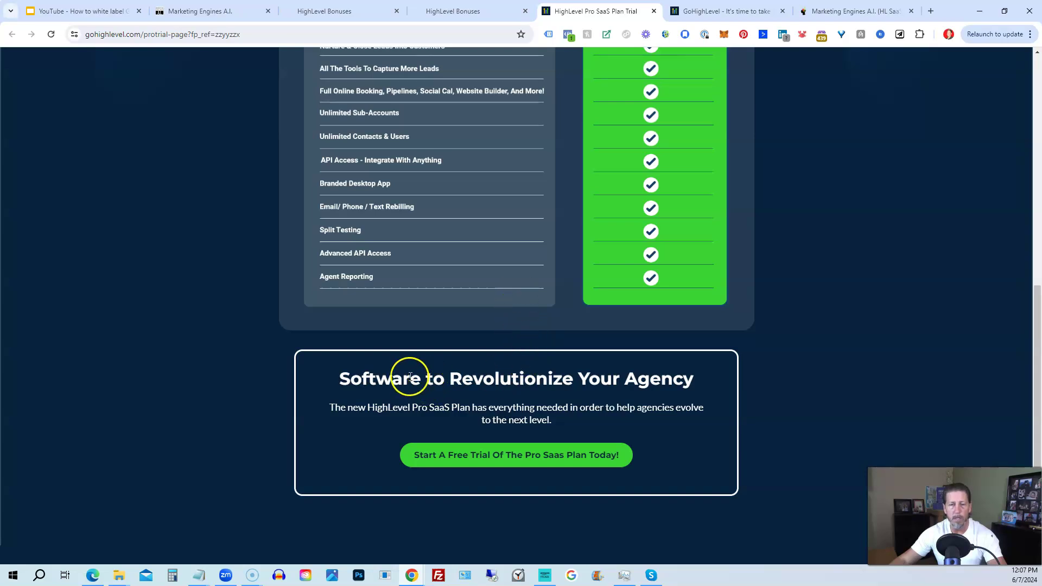
{"action": "scroll", "coordinate": [393, 376], "scroll_direction": "up", "scroll_amount": 9}
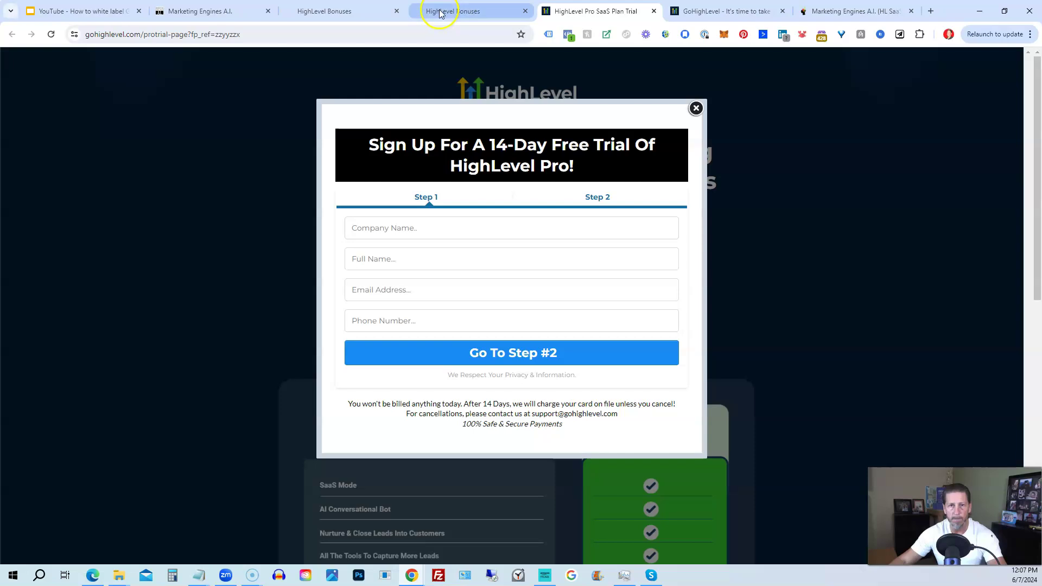
Step: Switch back to the HighLevel Bonuses tab with the Try HighLevel popup
{"action": "left_click", "coordinate": [440, 11]}
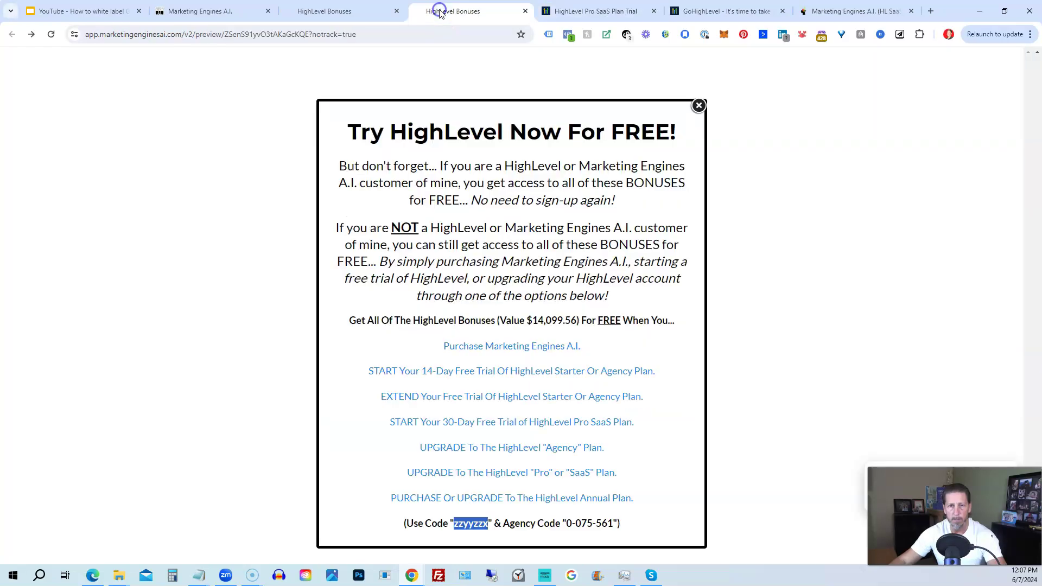